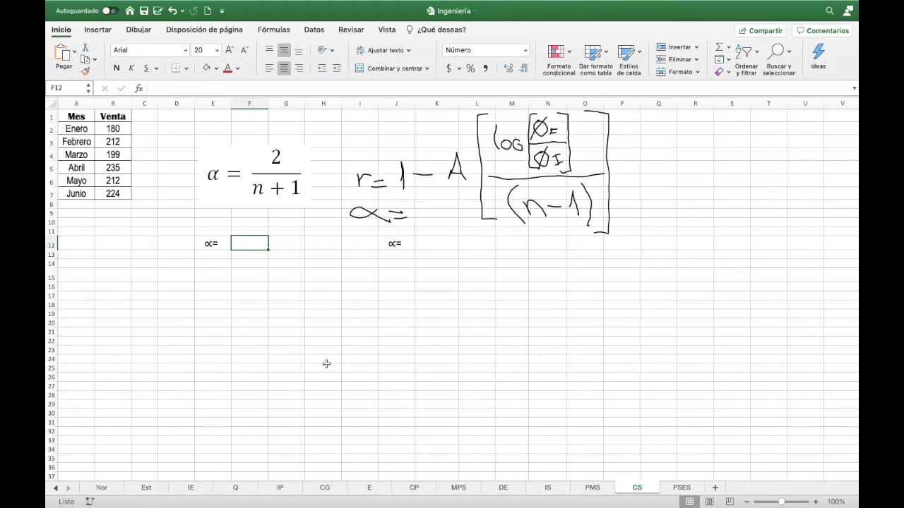
Look over the sales figures in column B and the α= label cells.
{"action": "left_click", "coordinate": [103, 155]}
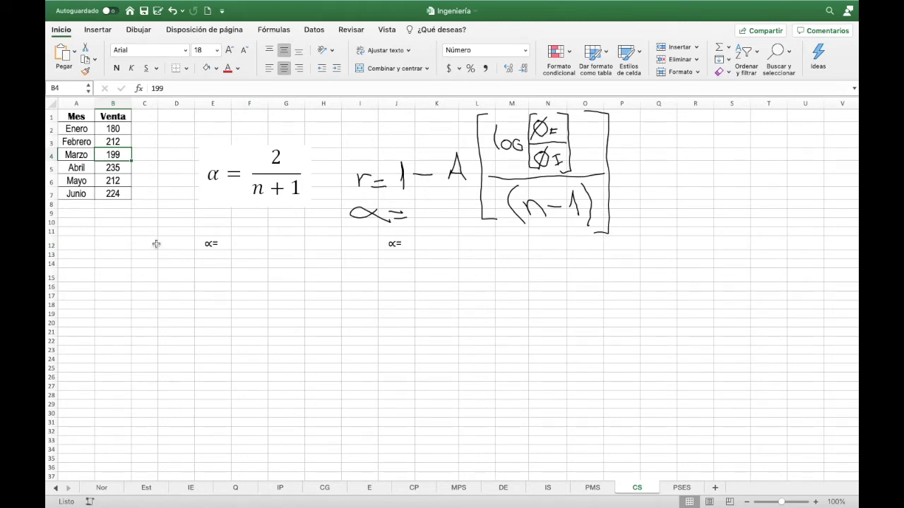
{"action": "mouse_move", "coordinate": [120, 138]}
{"action": "left_mouse_down"}
{"action": "mouse_move", "coordinate": [116, 127]}
{"action": "mouse_move", "coordinate": [113, 193]}
{"action": "left_mouse_up"}
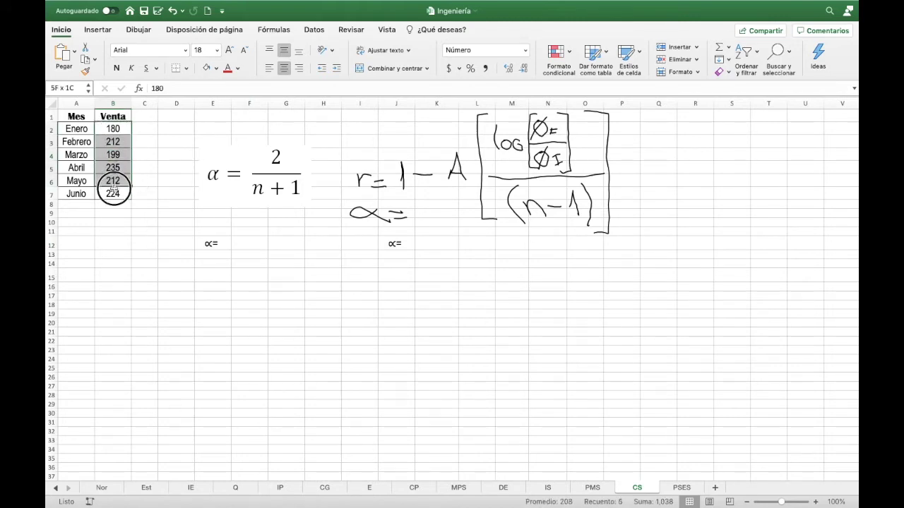
{"action": "left_click", "coordinate": [394, 244]}
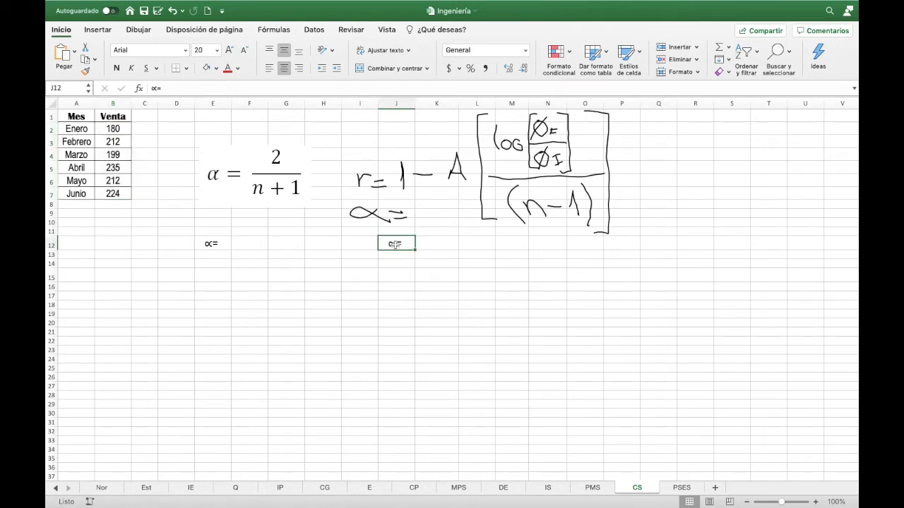
{"action": "left_click", "coordinate": [88, 244]}
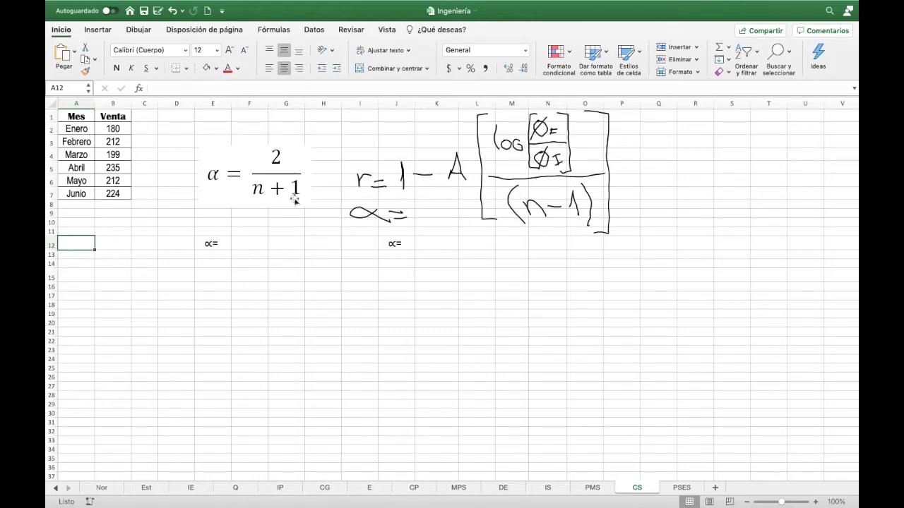
Examine the alpha equation picture, the handwritten trend formula area, and the sales table.
{"action": "left_click", "coordinate": [261, 177]}
{"action": "left_click", "coordinate": [506, 166]}
{"action": "left_click_drag", "start_coordinate": [371, 133], "coordinate": [607, 233]}
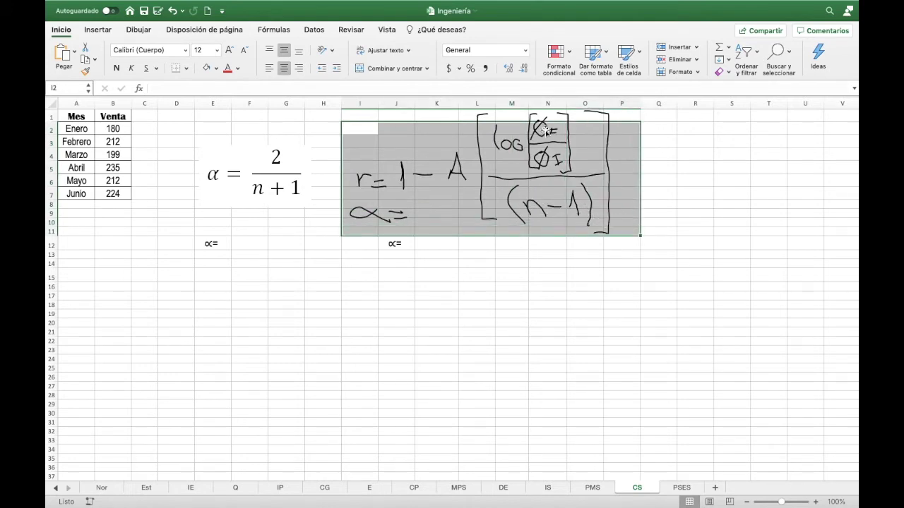
{"action": "left_click_drag", "start_coordinate": [353, 117], "coordinate": [630, 240]}
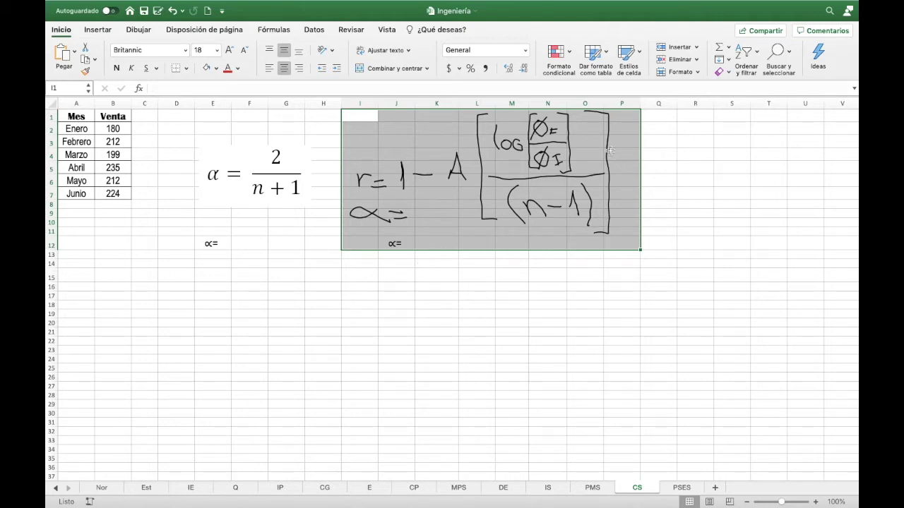
{"action": "left_click", "coordinate": [262, 175]}
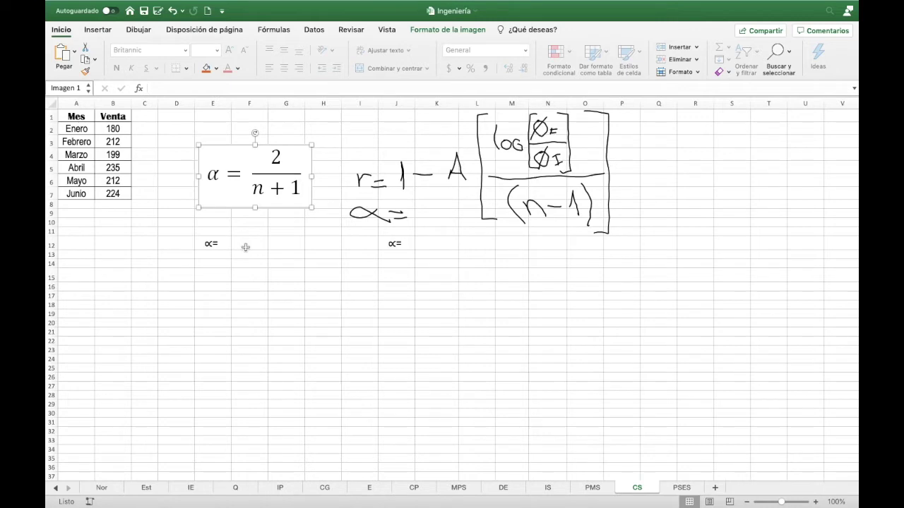
{"action": "left_click", "coordinate": [245, 247]}
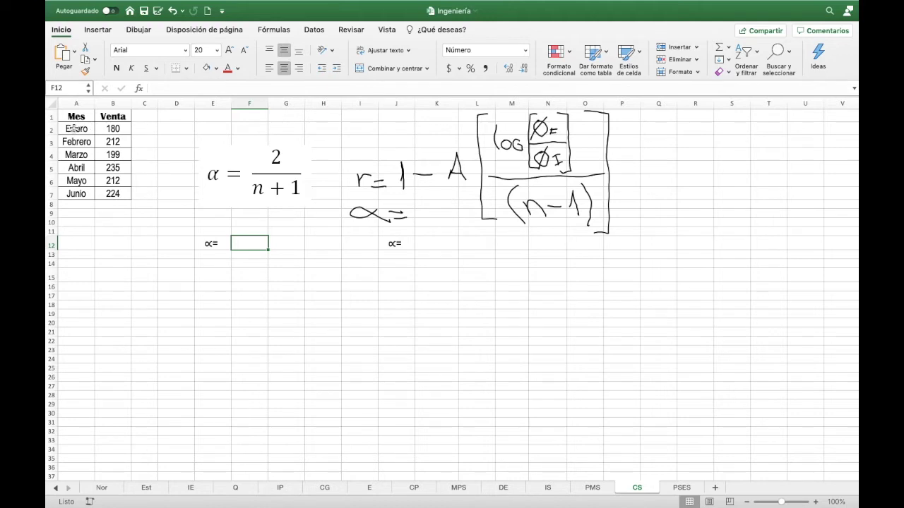
{"action": "left_click_drag", "start_coordinate": [78, 128], "coordinate": [118, 199]}
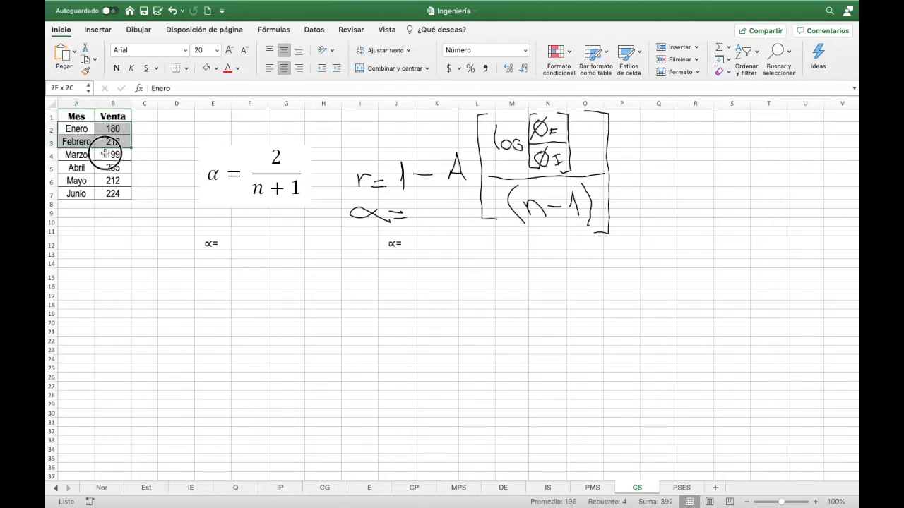
Enter =2/7 in F12 so alpha shows 0.29.
{"action": "left_click", "coordinate": [248, 243]}
{"action": "type", "text": "="}
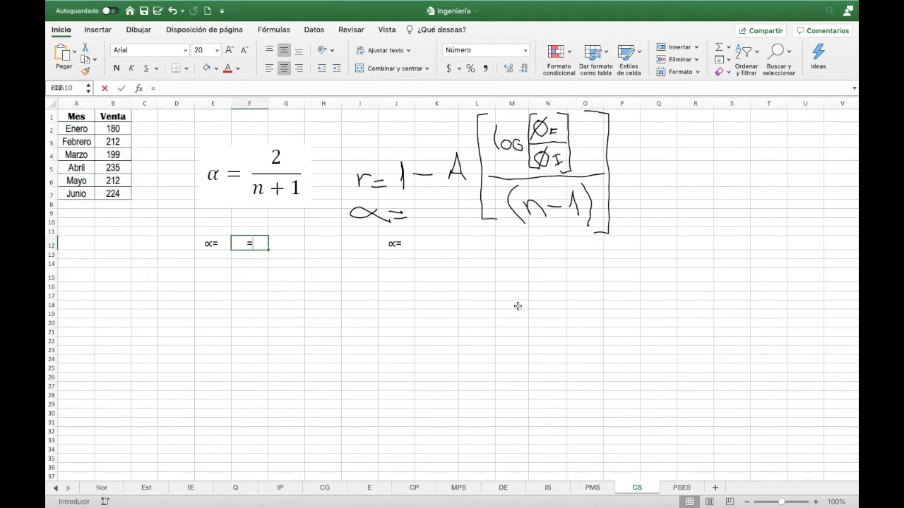
{"action": "type", "text": "2/"}
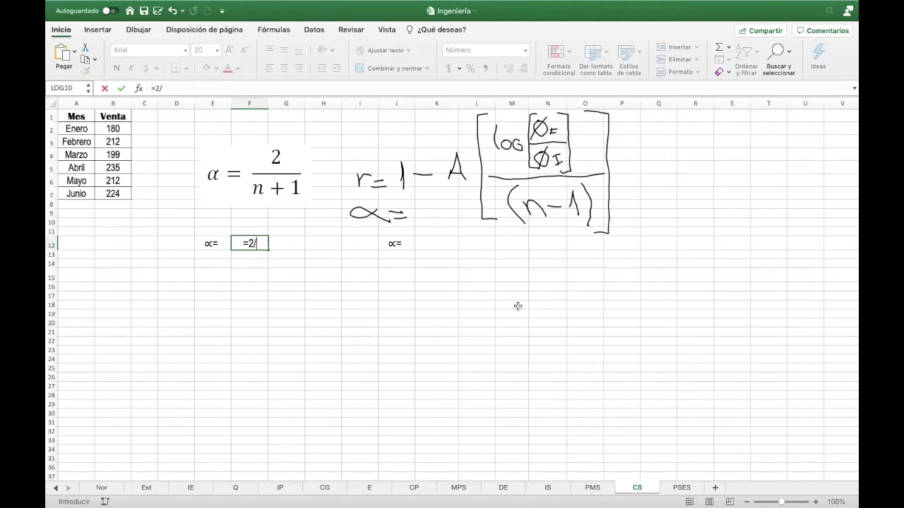
{"action": "type", "text": "7"}
{"action": "key", "text": "Return"}
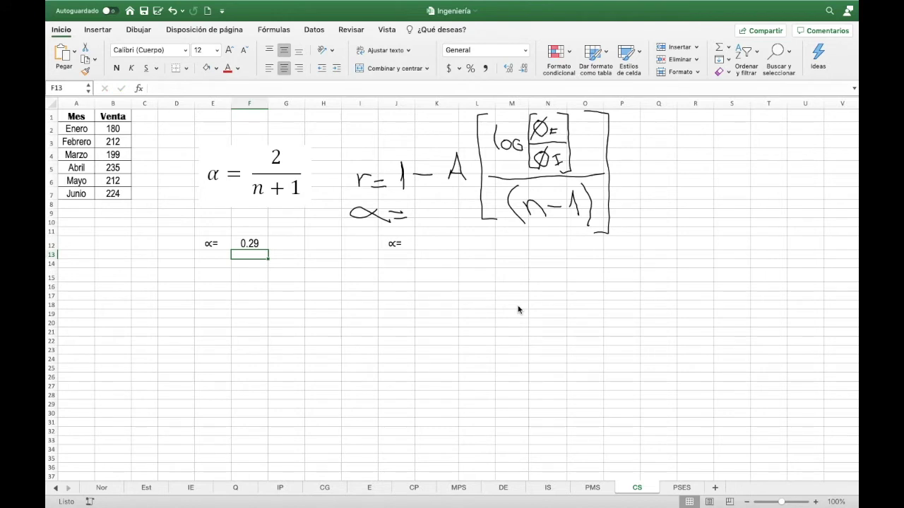
{"action": "key", "text": "Up"}
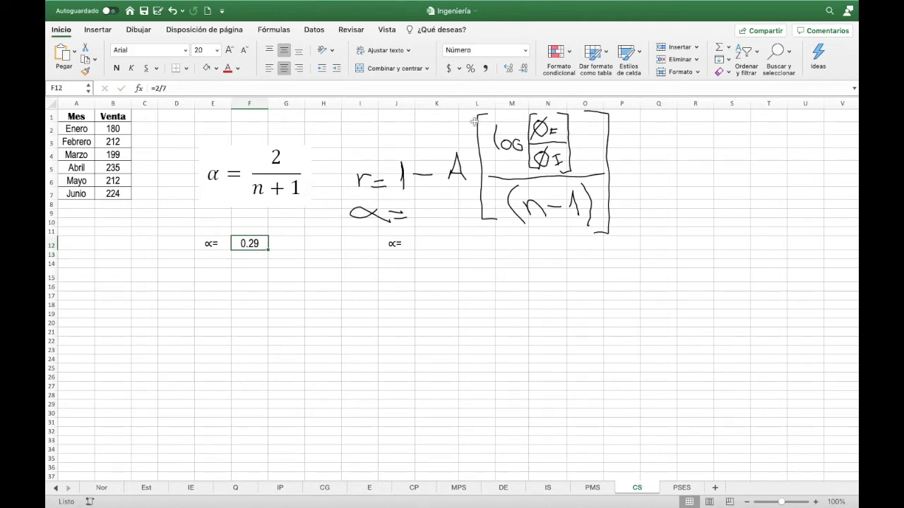
Highlight the 180 and 199 sales in B2 and B4 in yellow.
{"action": "left_click_drag", "start_coordinate": [122, 130], "coordinate": [121, 187]}
{"action": "left_click", "coordinate": [117, 154]}
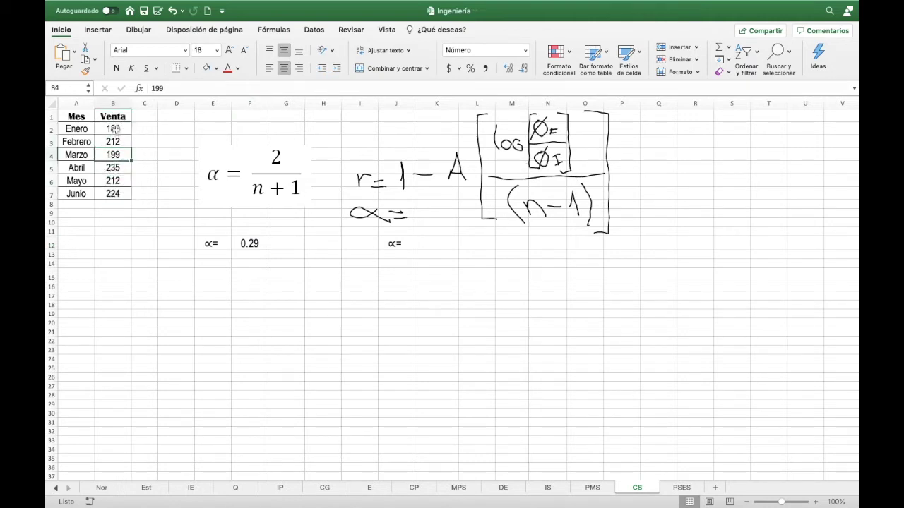
{"action": "left_click", "coordinate": [116, 129], "text": "super"}
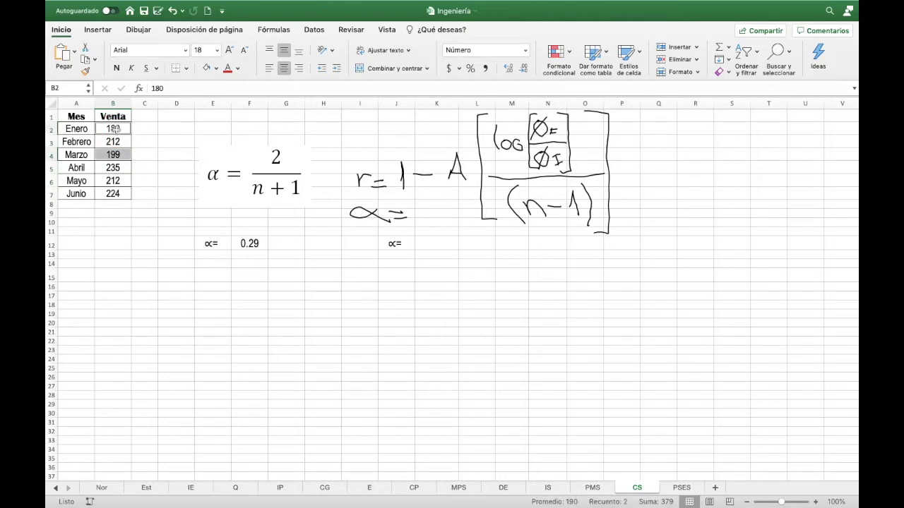
{"action": "left_click", "coordinate": [216, 69]}
{"action": "left_click", "coordinate": [243, 196]}
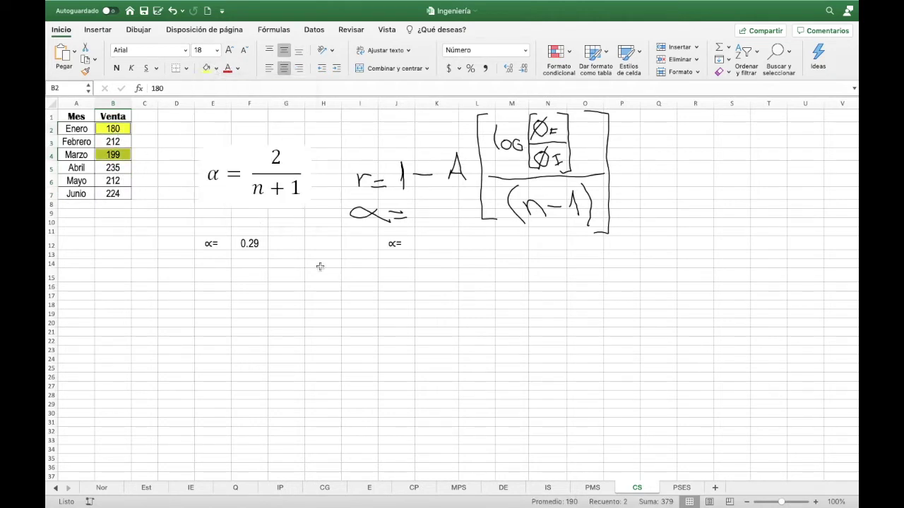
Bring the Casio fx-82MS calculator picture up beside the handwritten r formula.
{"action": "left_click", "coordinate": [428, 242]}
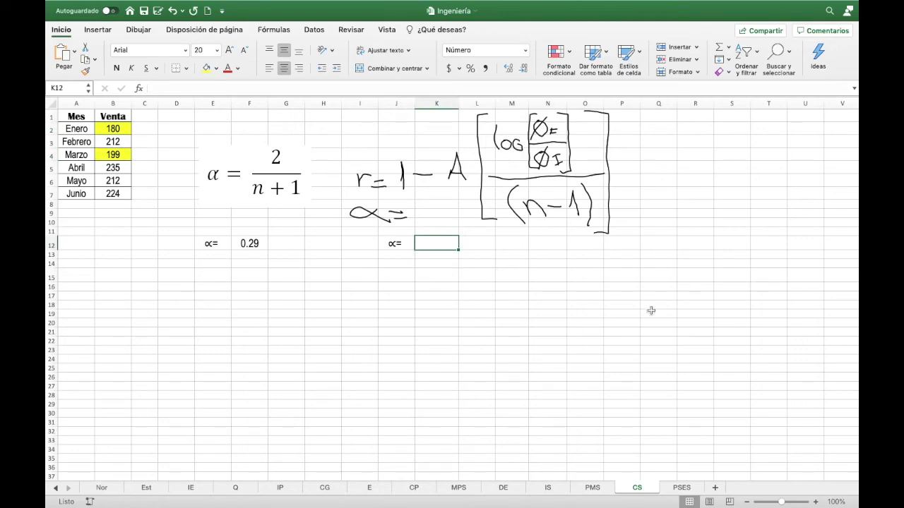
{"action": "scroll", "coordinate": [625, 309], "scroll_direction": "down", "scroll_amount": 2}
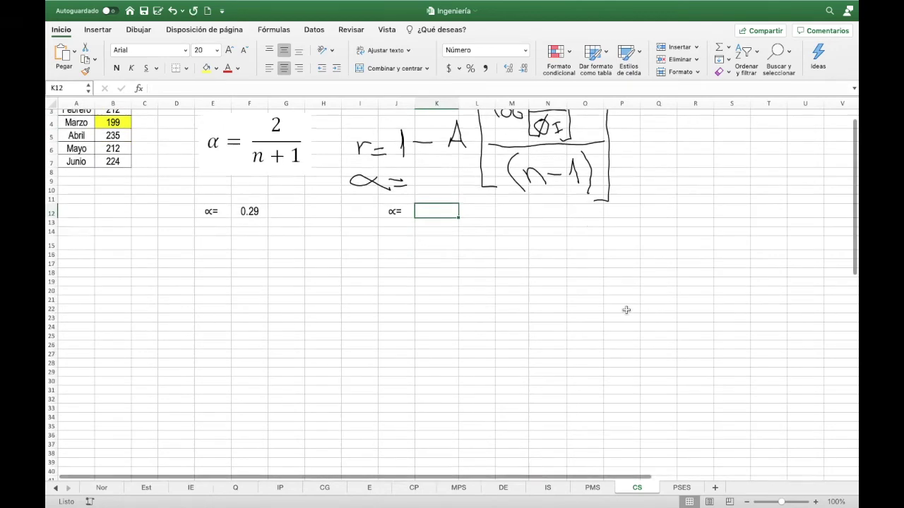
{"action": "scroll", "coordinate": [626, 309], "scroll_direction": "down", "scroll_amount": 5}
{"action": "mouse_move", "coordinate": [608, 459]}
{"action": "left_mouse_down"}
{"action": "mouse_move", "coordinate": [734, 128]}
{"action": "mouse_move", "coordinate": [734, 180]}
{"action": "left_mouse_up"}
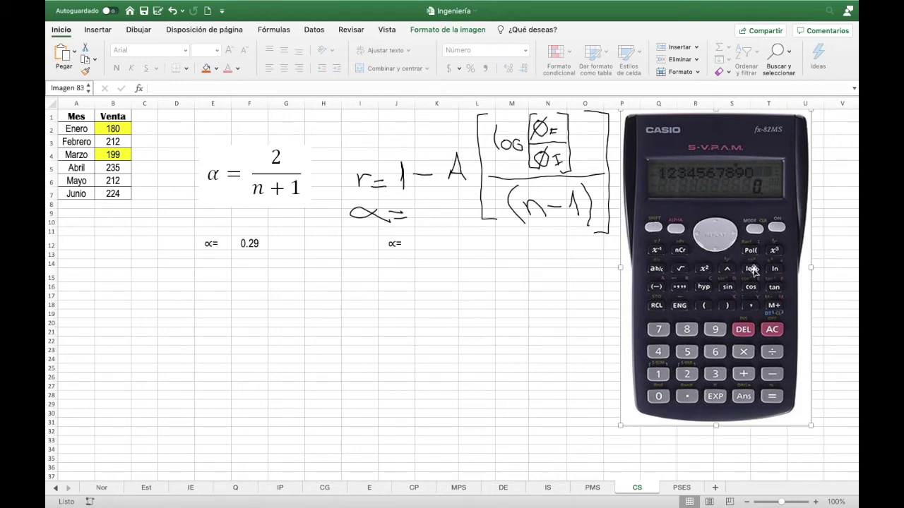
Shift the calculator picture further right, next to the handwritten trend formula.
{"action": "left_click_drag", "start_coordinate": [694, 147], "coordinate": [722, 151]}
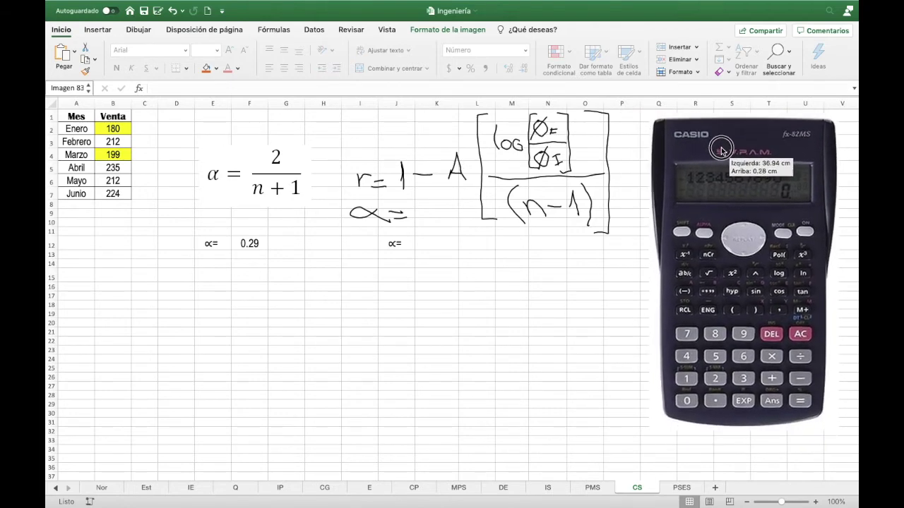
{"action": "mouse_move", "coordinate": [722, 150]}
{"action": "left_mouse_down"}
{"action": "mouse_move", "coordinate": [754, 172]}
{"action": "mouse_move", "coordinate": [768, 146]}
{"action": "mouse_move", "coordinate": [824, 149]}
{"action": "left_mouse_up"}
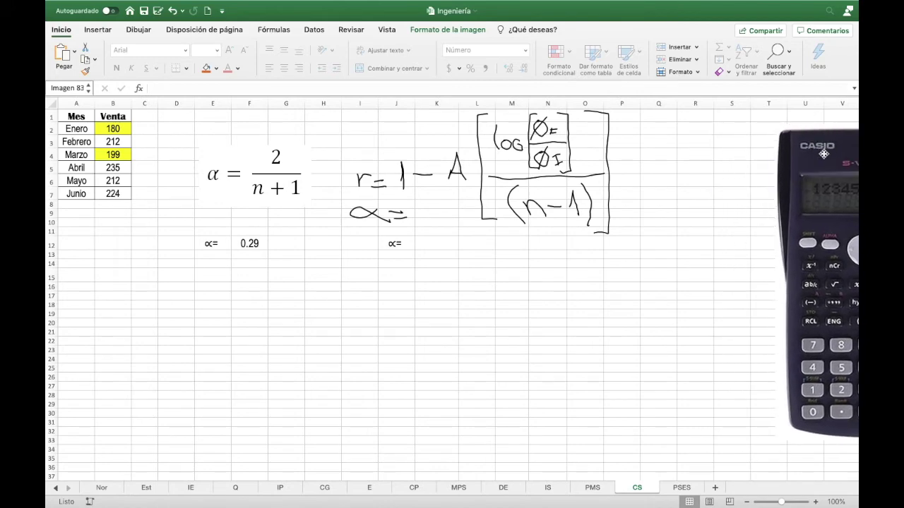
{"action": "left_click", "coordinate": [452, 246]}
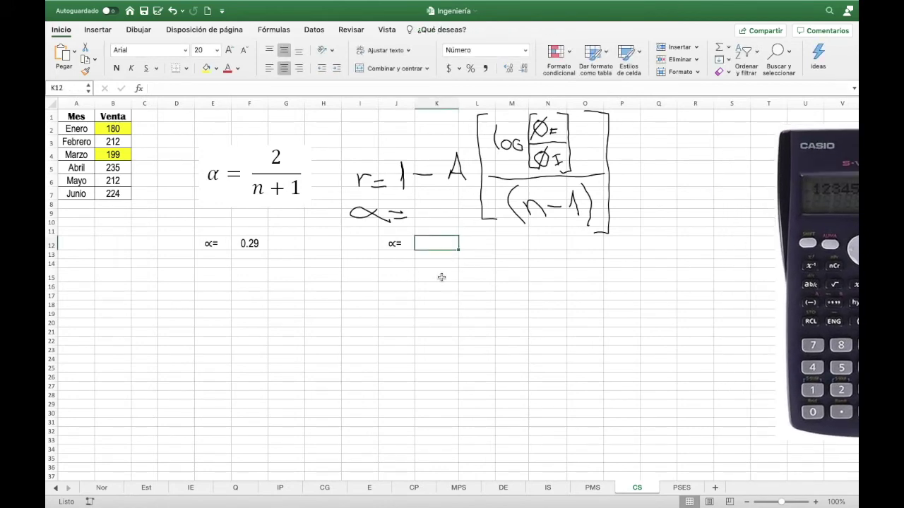
{"action": "left_click", "coordinate": [438, 277]}
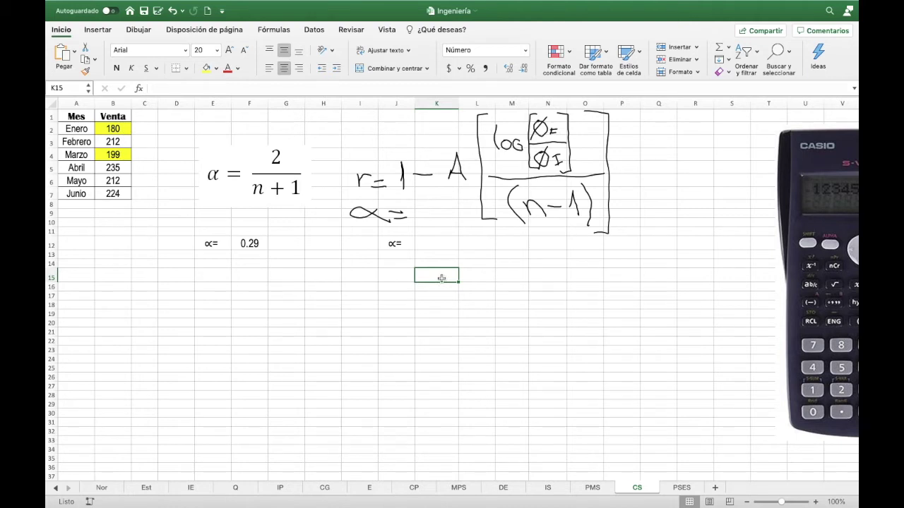
Enter the log value 0.094975513 in K15, displayed as 0.0950.
{"action": "type", "text": "."}
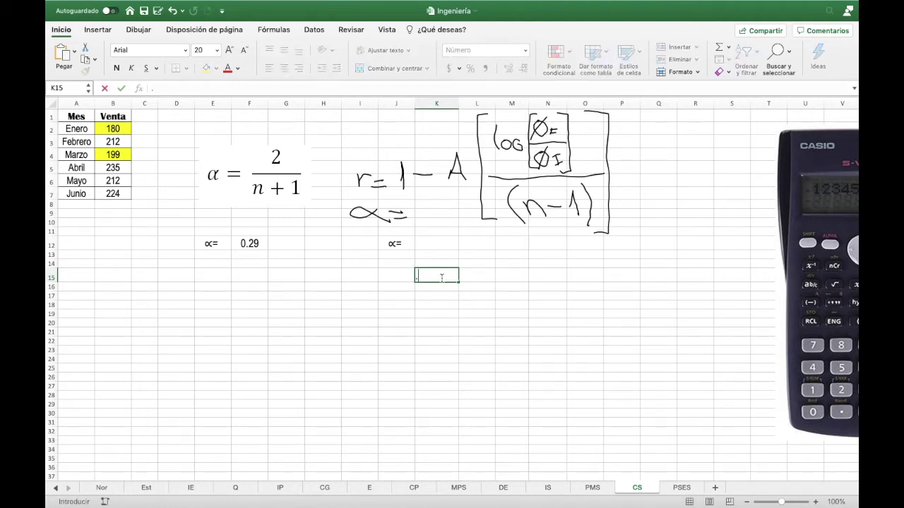
{"action": "type", "text": "094"}
{"action": "type", "text": "9"}
{"action": "type", "text": "75"}
{"action": "type", "text": "513"}
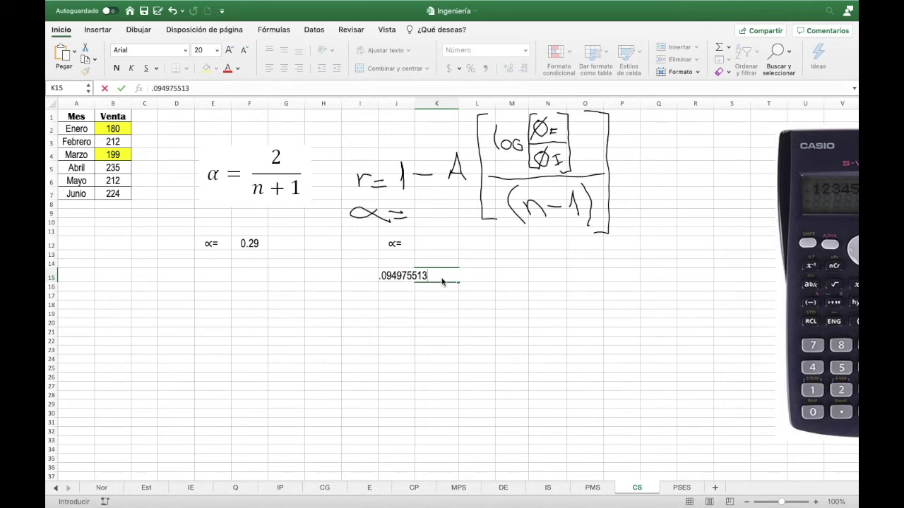
{"action": "key", "text": "Return"}
{"action": "key", "text": "Right"}
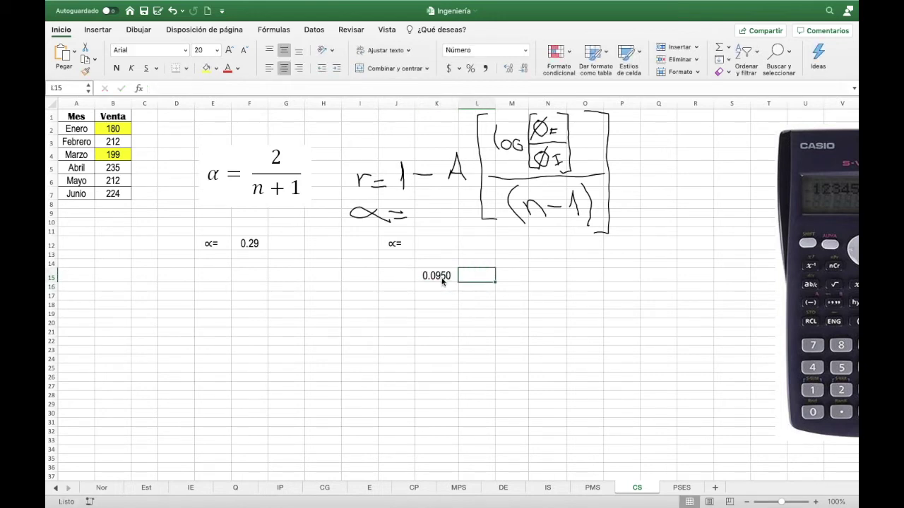
In L15 enter =K15/(6-1), giving 0.0190.
{"action": "type", "text": "="}
{"action": "left_click", "coordinate": [442, 277]}
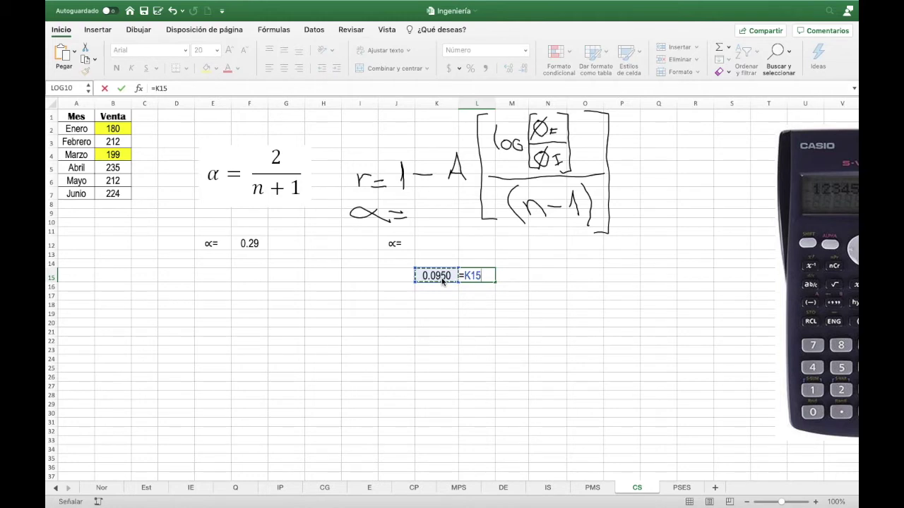
{"action": "type", "text": "/"}
{"action": "type", "text": "("}
{"action": "type", "text": "6"}
{"action": "type", "text": "-5"}
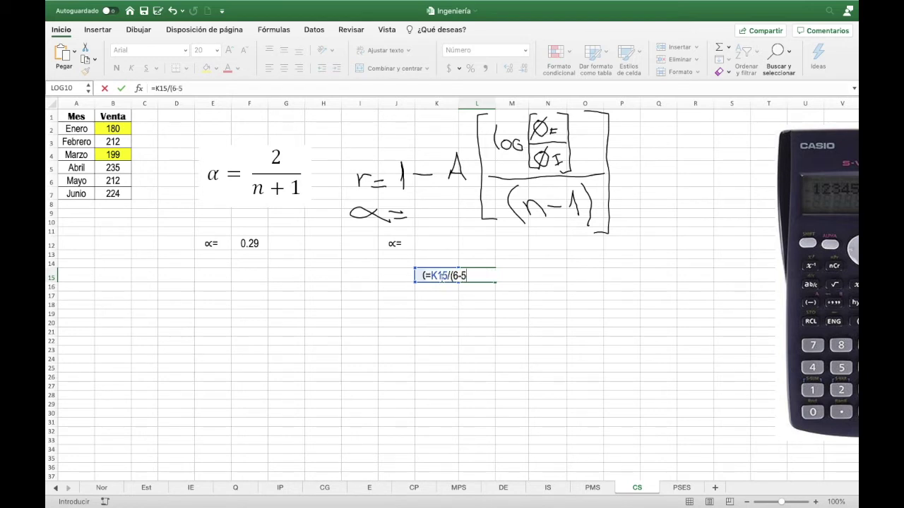
{"action": "key", "text": "BackSpace"}
{"action": "type", "text": "1)"}
{"action": "key", "text": "ctrl+Return"}
{"action": "key", "text": "Right"}
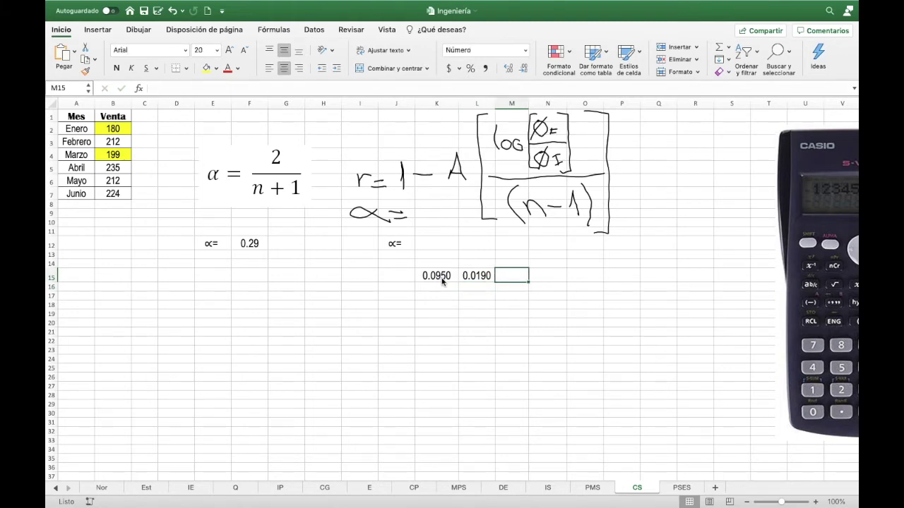
Enter 1.04470843 in M15, displayed as 1.0447.
{"action": "type", "text": "="}
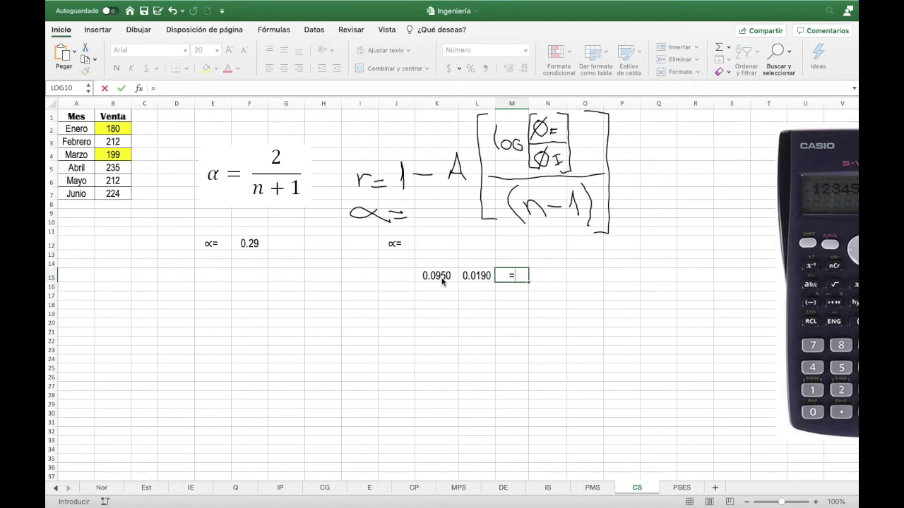
{"action": "key", "text": "BackSpace"}
{"action": "type", "text": "1."}
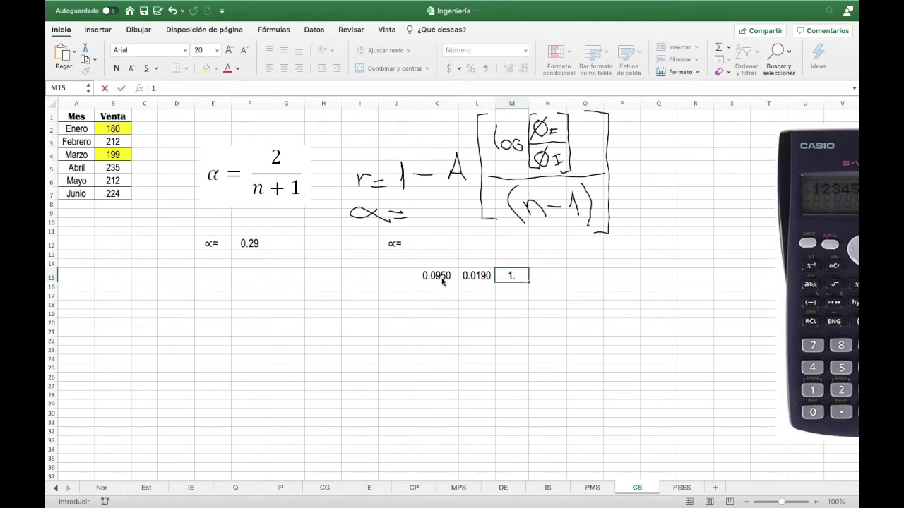
{"action": "type", "text": "044"}
{"action": "type", "text": "708"}
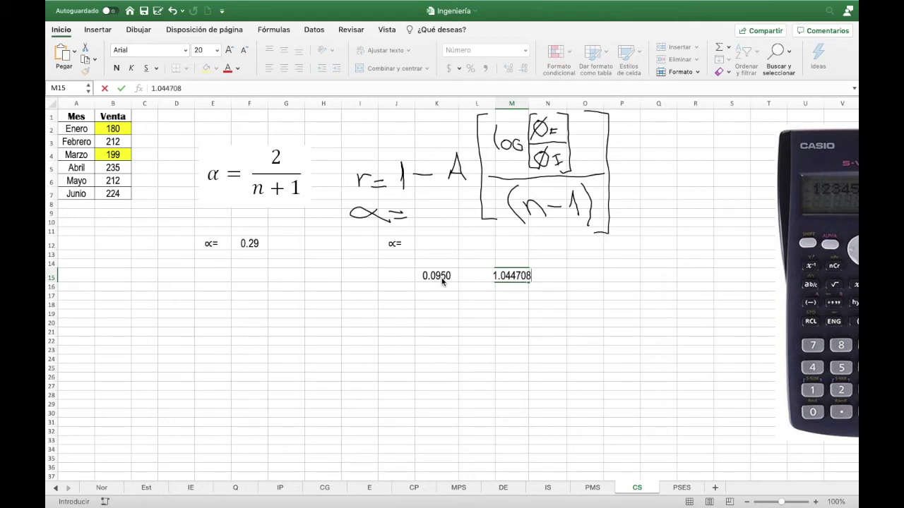
{"action": "type", "text": "4"}
{"action": "type", "text": "38"}
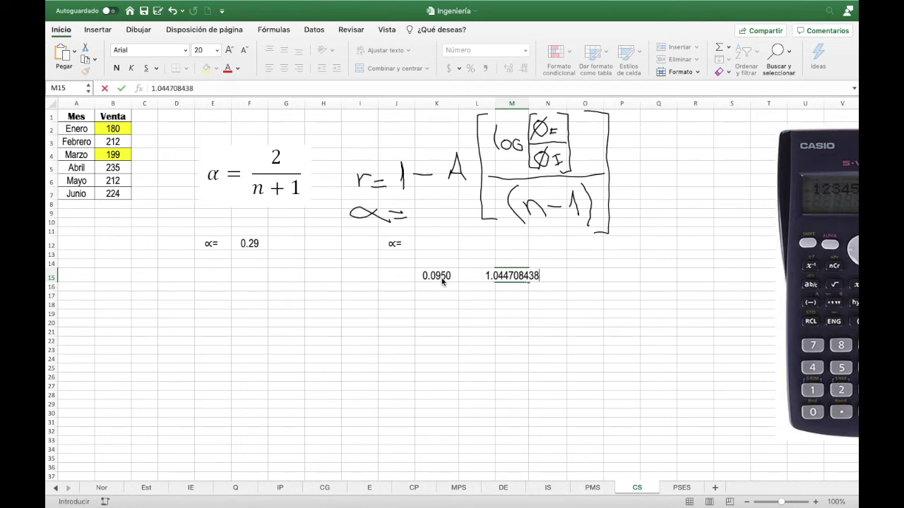
{"action": "key", "text": "Return"}
{"action": "key", "text": "Up"}
{"action": "key", "text": "Right"}
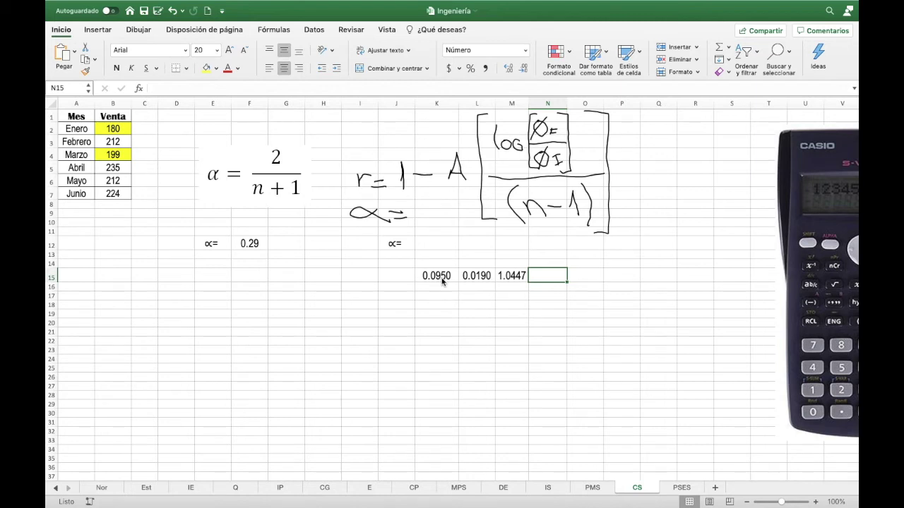
Compute =M15-1 in N15 to show the 0.045 rate, shaded yellow.
{"action": "type", "text": "="}
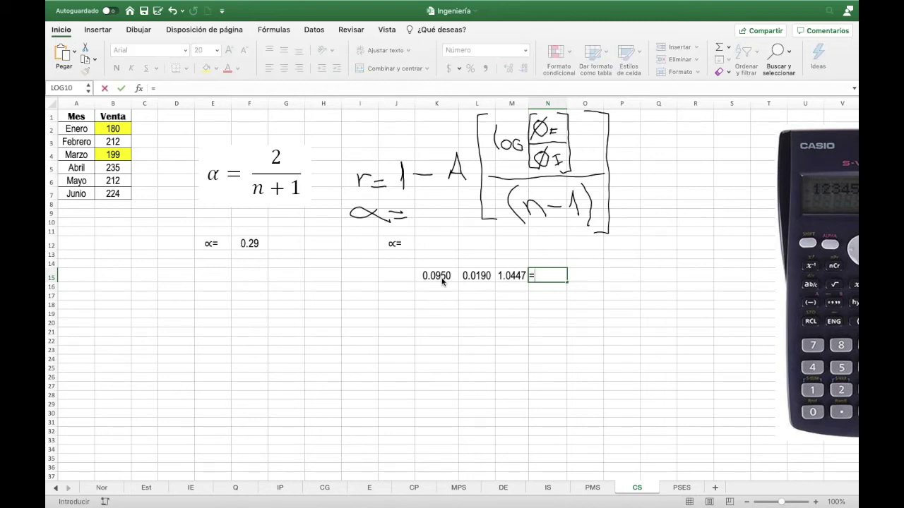
{"action": "key", "text": "Left"}
{"action": "type", "text": "-"}
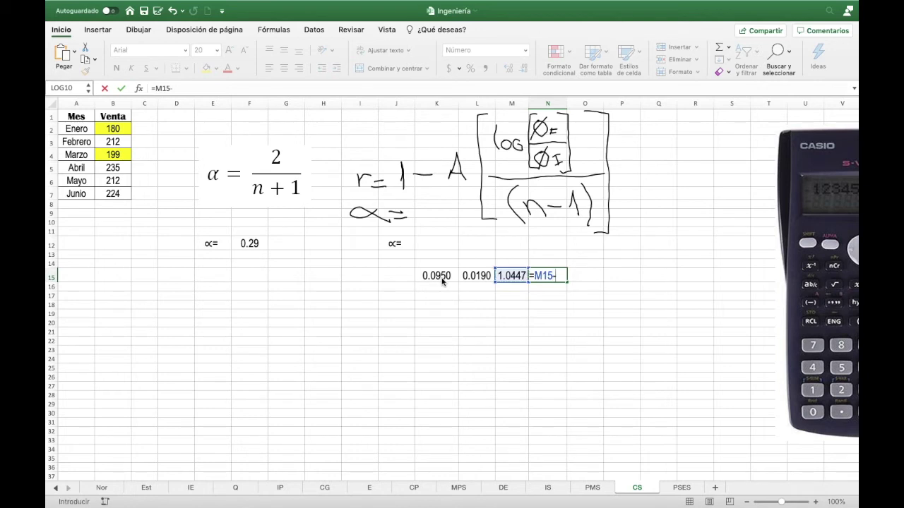
{"action": "type", "text": "1"}
{"action": "key", "text": "ctrl+Return"}
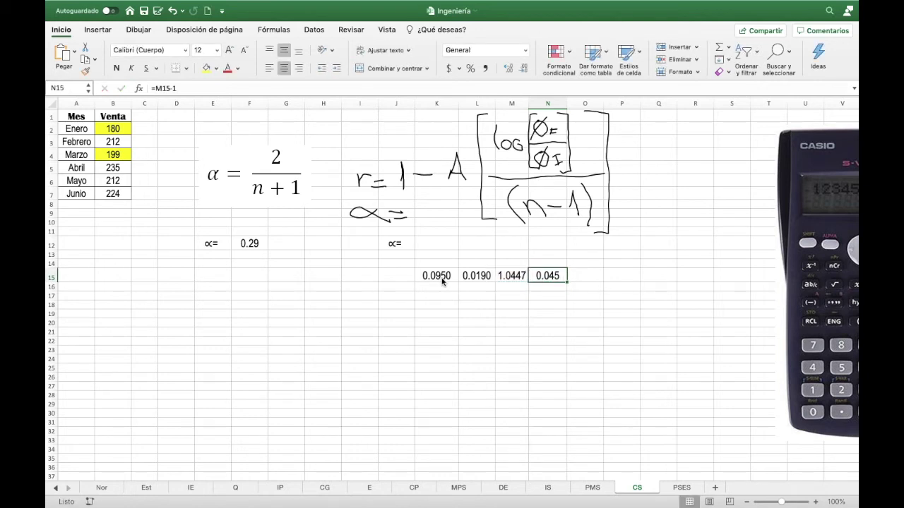
{"action": "left_click", "coordinate": [207, 67]}
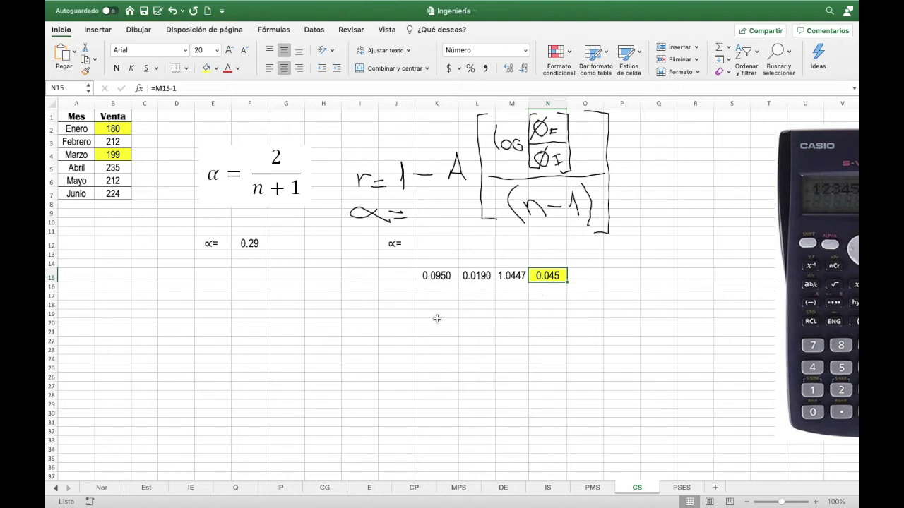
Try Format Painter from K15:N15 onto row 16, then undo it.
{"action": "left_click", "coordinate": [430, 244]}
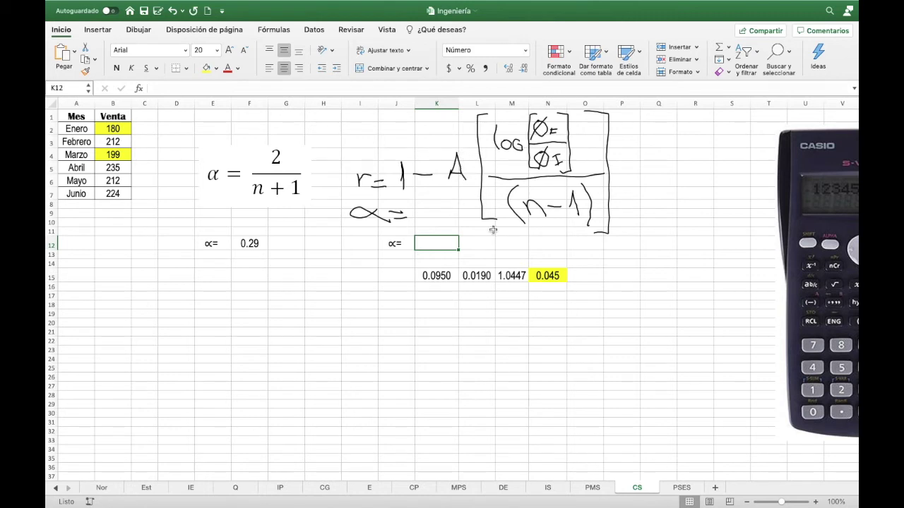
{"action": "key", "text": "Down"}
{"action": "key", "text": "Down"}
{"action": "key", "text": "Down"}
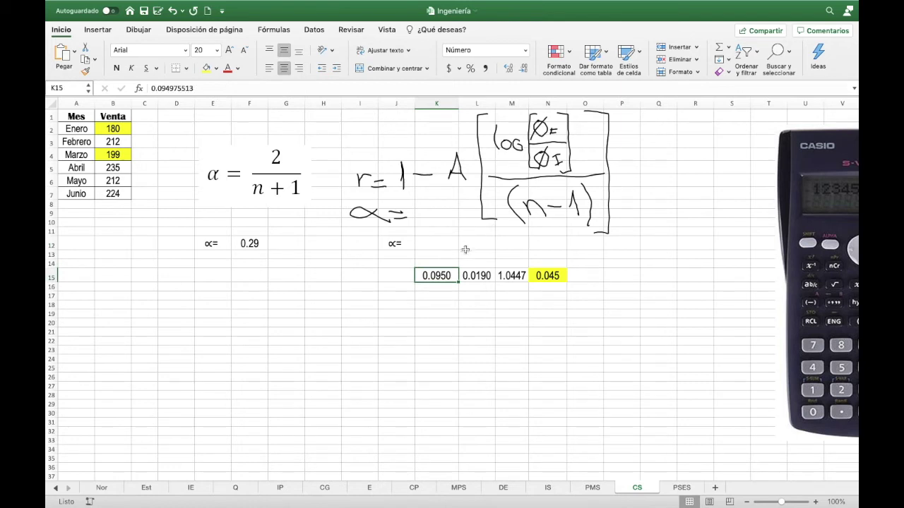
{"action": "left_click_drag", "start_coordinate": [439, 273], "coordinate": [547, 275]}
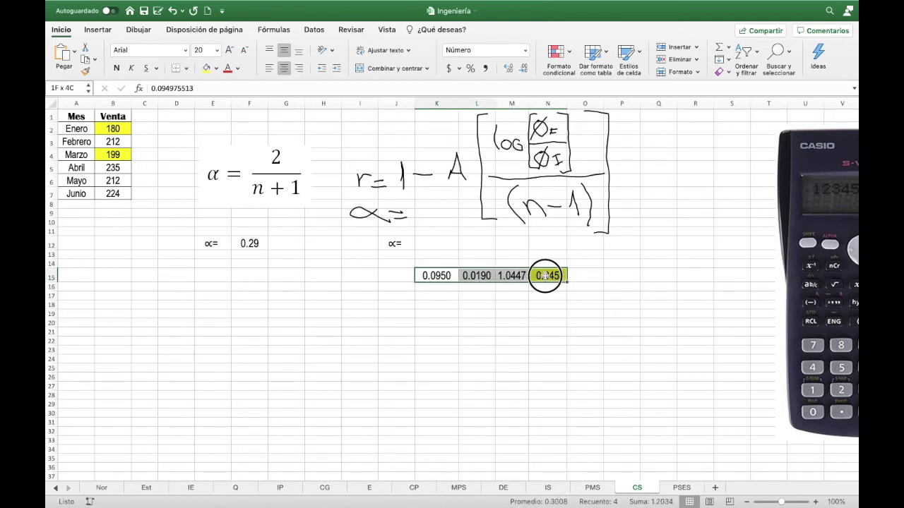
{"action": "left_click", "coordinate": [85, 70]}
{"action": "left_click", "coordinate": [436, 289]}
{"action": "key", "text": "ctrl+z"}
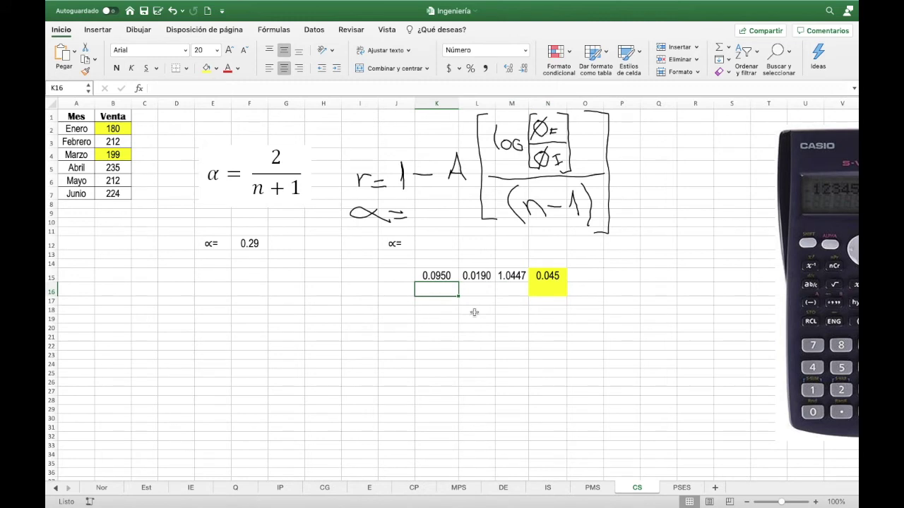
Enter =LOG(B7/B2) in K16, giving 0.0950.
{"action": "type", "text": "=lo"}
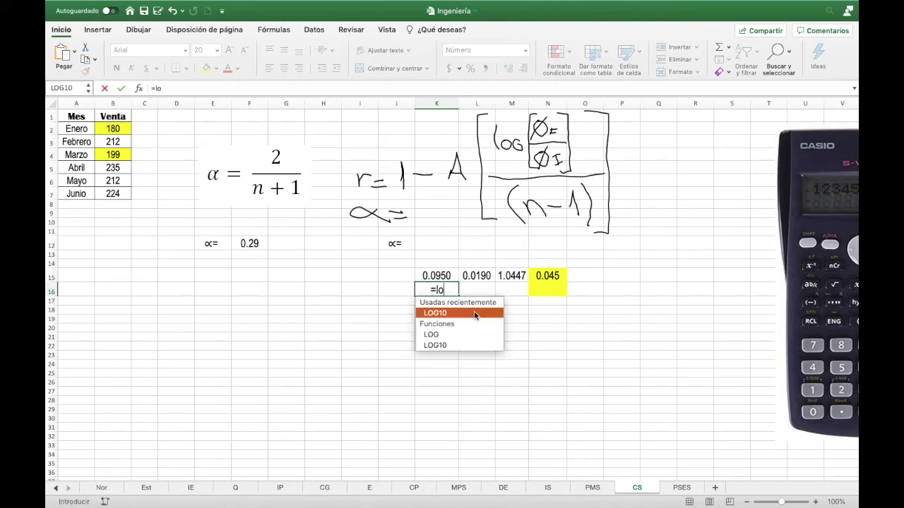
{"action": "type", "text": "g"}
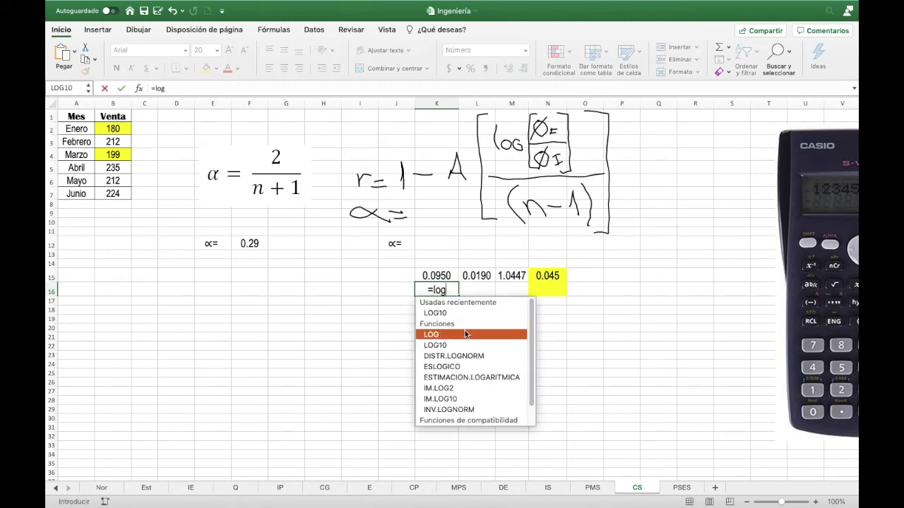
{"action": "double_click", "coordinate": [468, 334]}
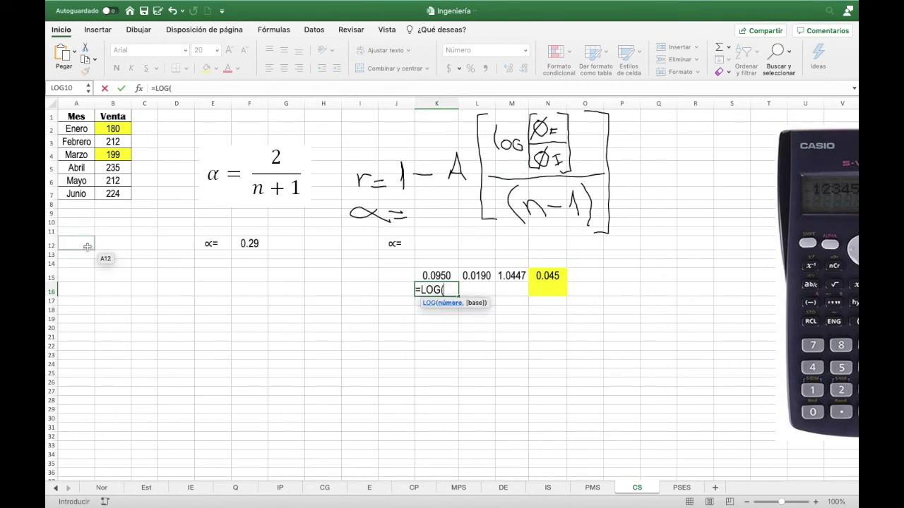
{"action": "left_click", "coordinate": [109, 193]}
{"action": "type", "text": "/"}
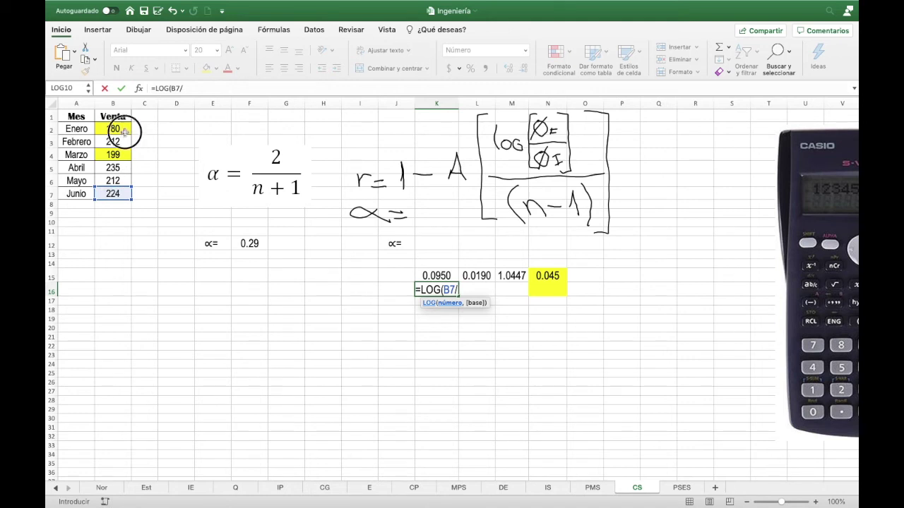
{"action": "left_click", "coordinate": [125, 130]}
{"action": "key", "text": "Return"}
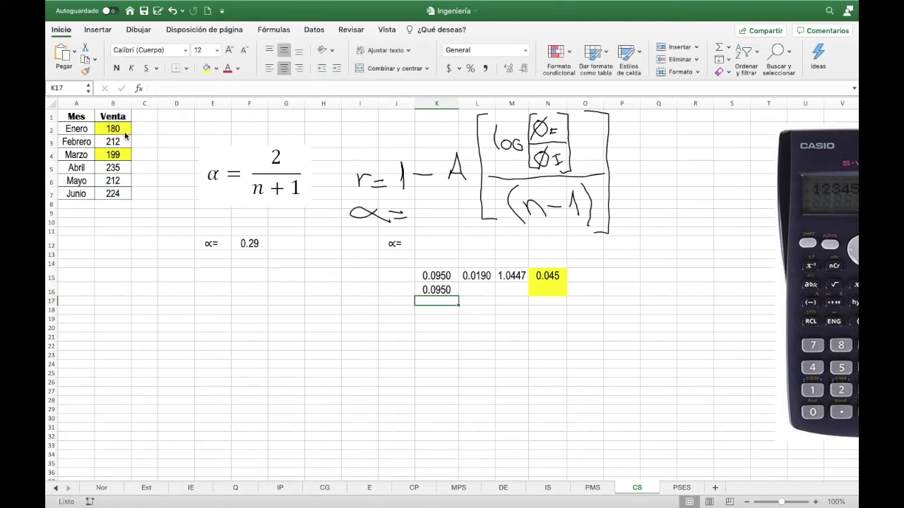
{"action": "key", "text": "Up"}
{"action": "key", "text": "Right"}
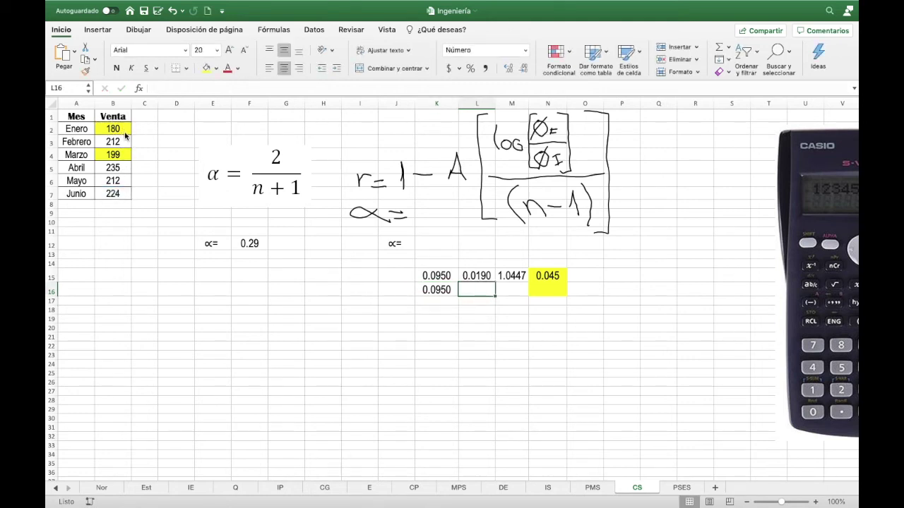
Enter =K16/5 in L16, giving 0.0190.
{"action": "type", "text": "="}
{"action": "key", "text": "Left"}
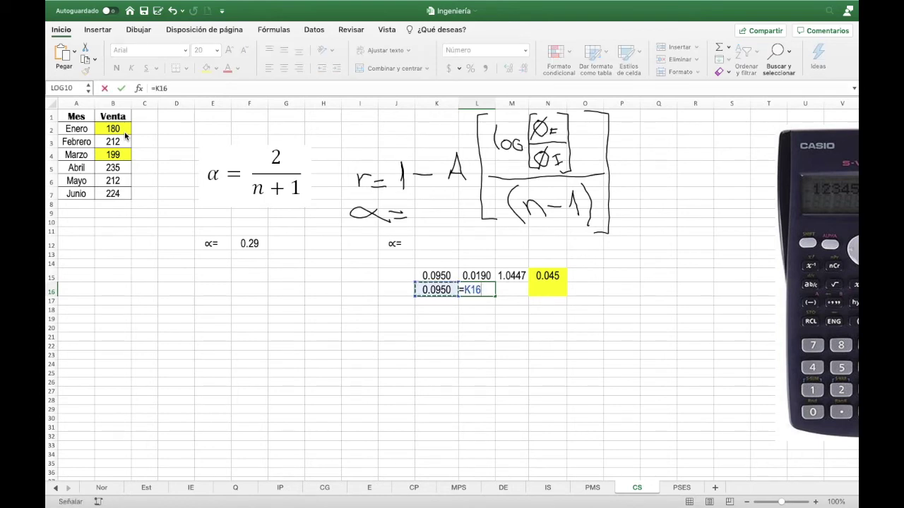
{"action": "type", "text": "/5"}
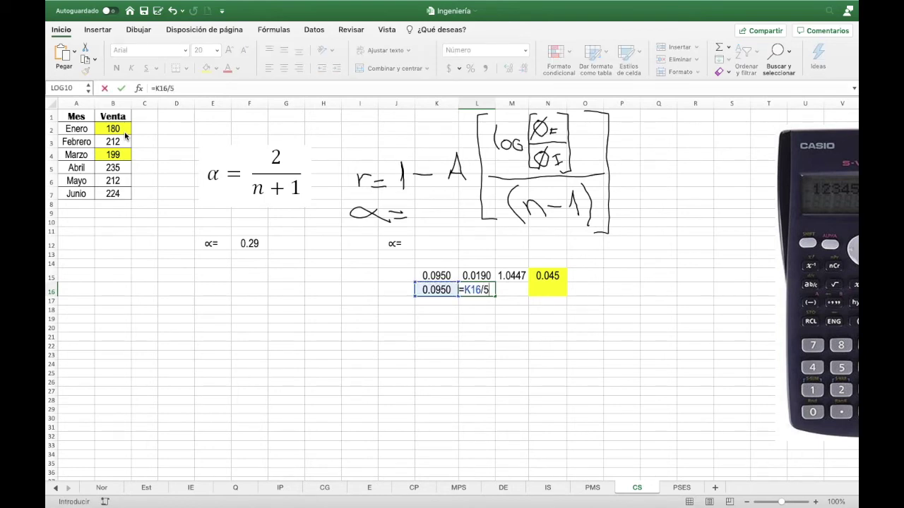
{"action": "key", "text": "Return"}
{"action": "key", "text": "Up"}
{"action": "key", "text": "Right"}
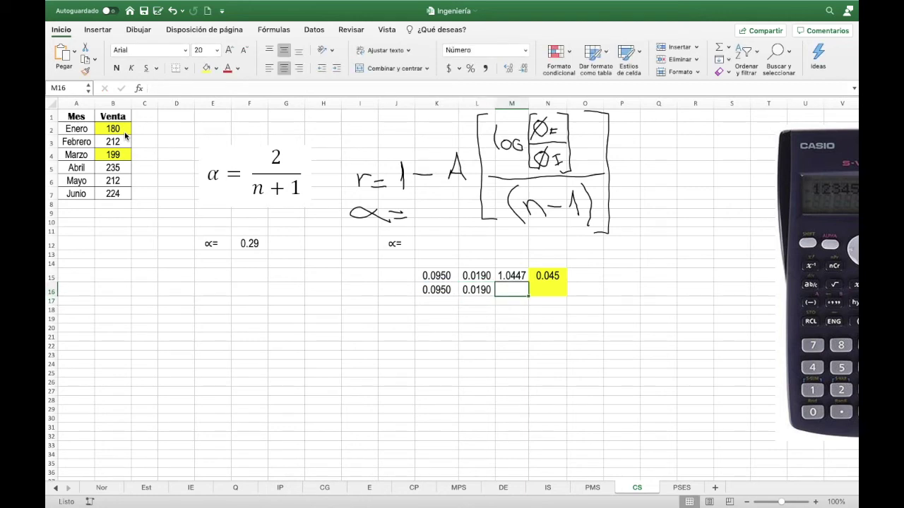
Enter =10^L16 in M16, giving 1.0447.
{"action": "type", "text": "="}
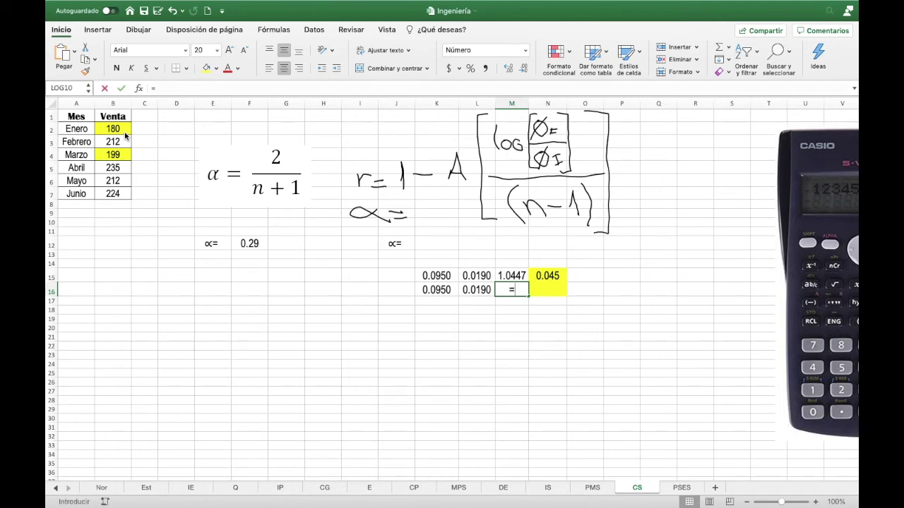
{"action": "type", "text": "10"}
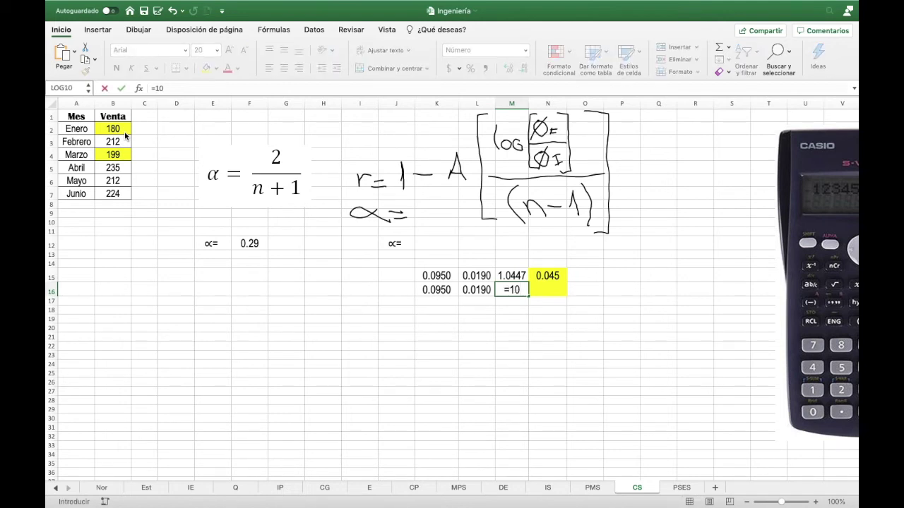
{"action": "type", "text": "^"}
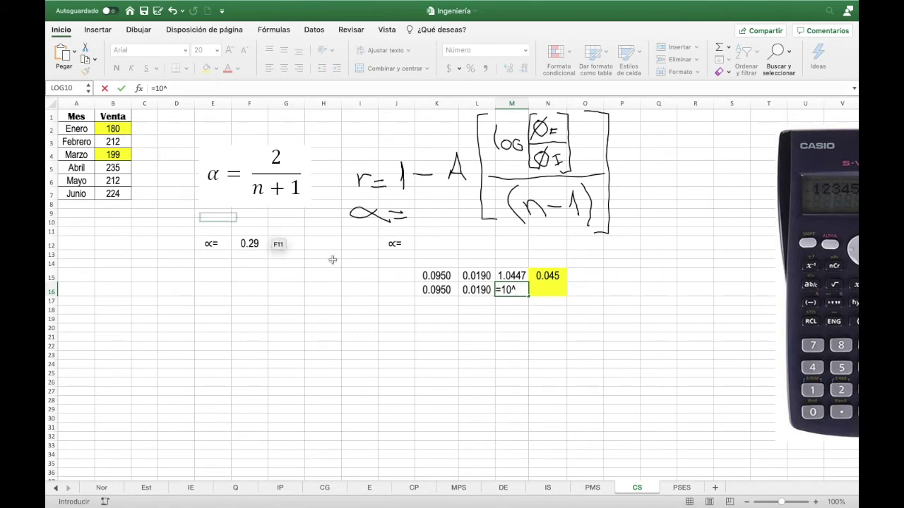
{"action": "left_click", "coordinate": [471, 290]}
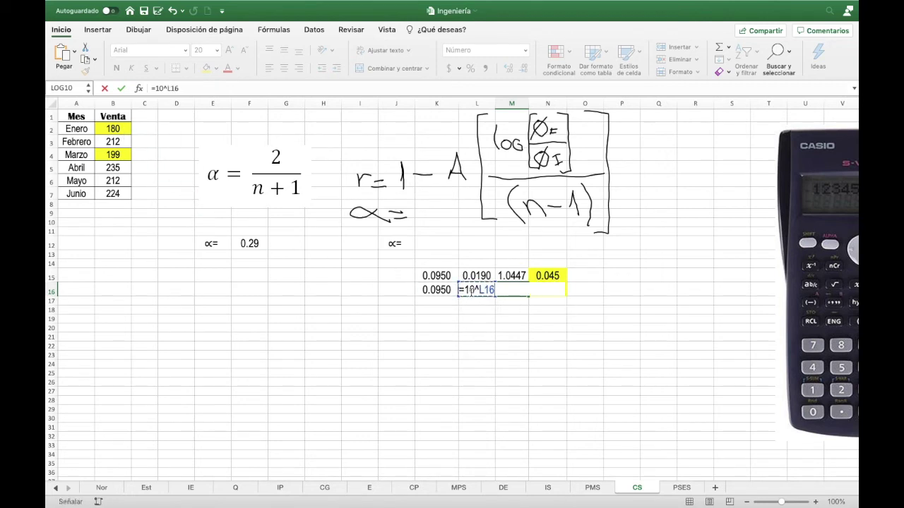
{"action": "key", "text": "Return"}
{"action": "key", "text": "Up"}
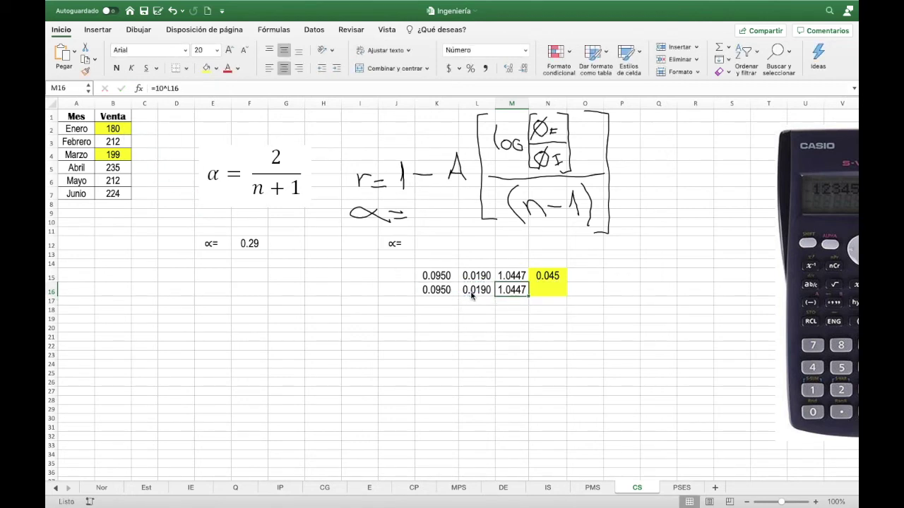
{"action": "key", "text": "Left"}
{"action": "key", "text": "Right"}
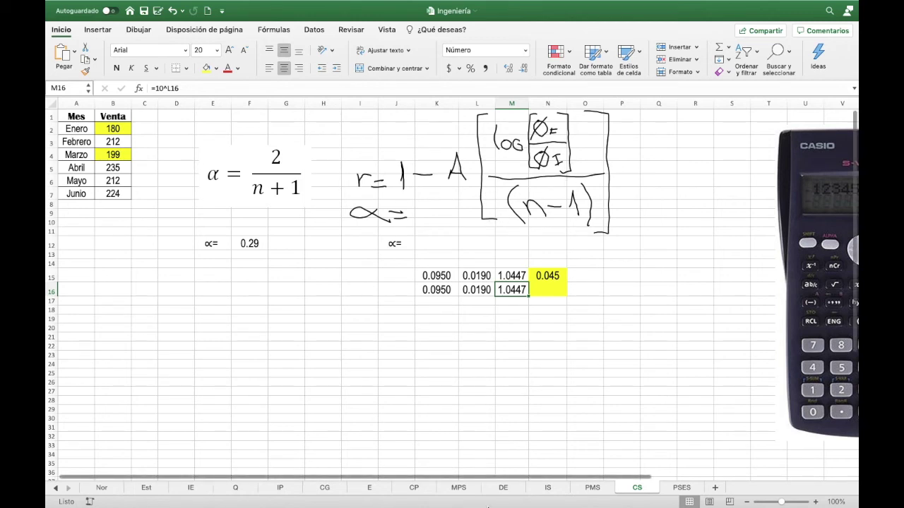
Enter =M16-1 in N16 to get 0.045, and copy that cell.
{"action": "key", "text": "Right"}
{"action": "type", "text": "="}
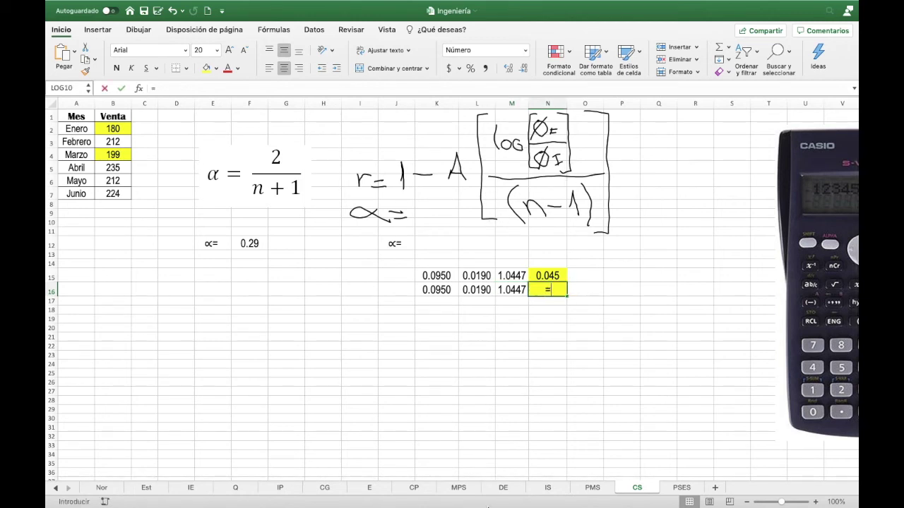
{"action": "key", "text": "Left"}
{"action": "type", "text": "-"}
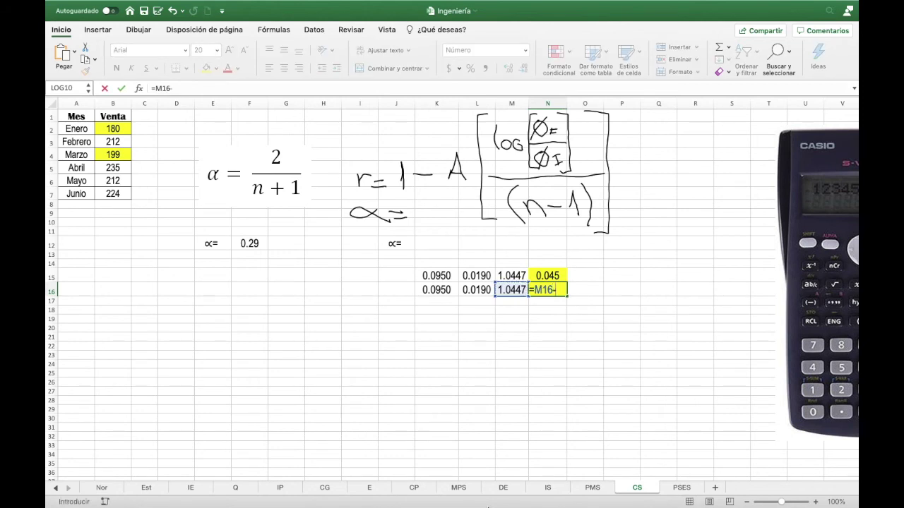
{"action": "type", "text": "1"}
{"action": "key", "text": "Return"}
{"action": "key", "text": "Up"}
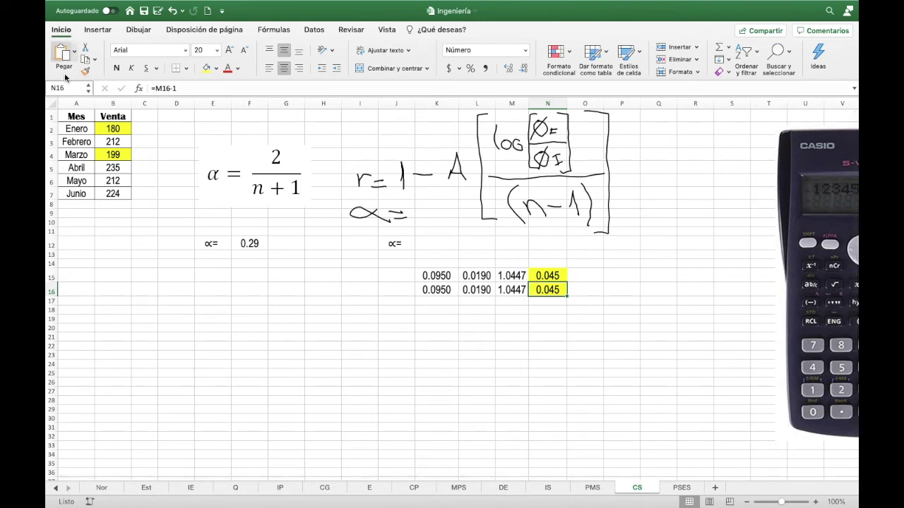
{"action": "key", "text": "ctrl+c"}
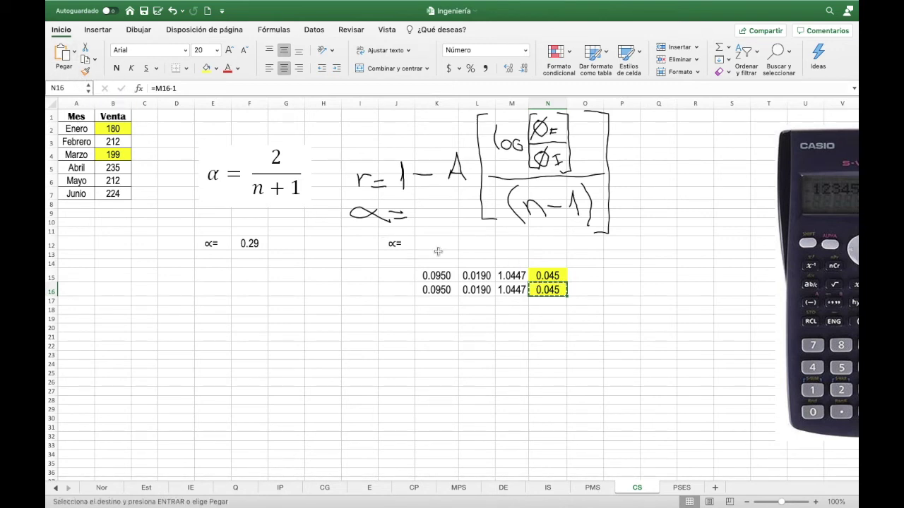
Paste the N16 result into K12, which produces a broken formula.
{"action": "left_click", "coordinate": [436, 244]}
{"action": "key", "text": "ctrl+v"}
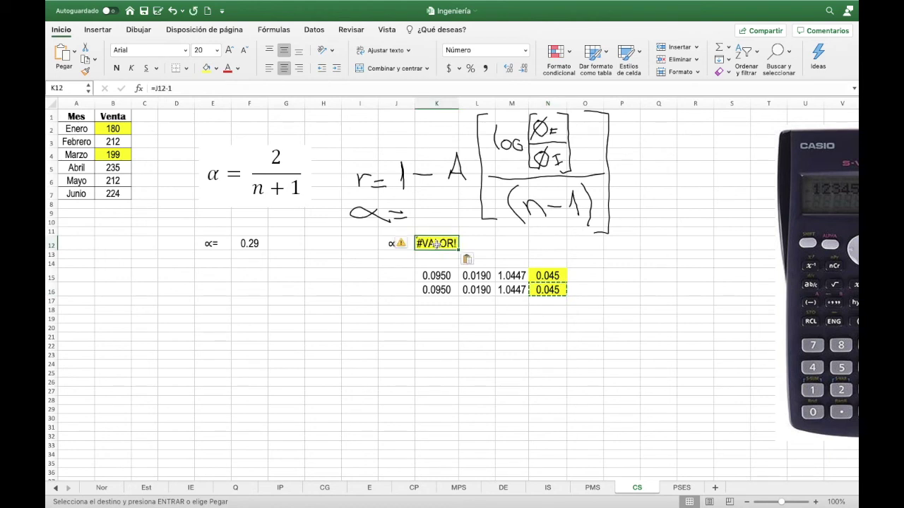
{"action": "left_click", "coordinate": [200, 90]}
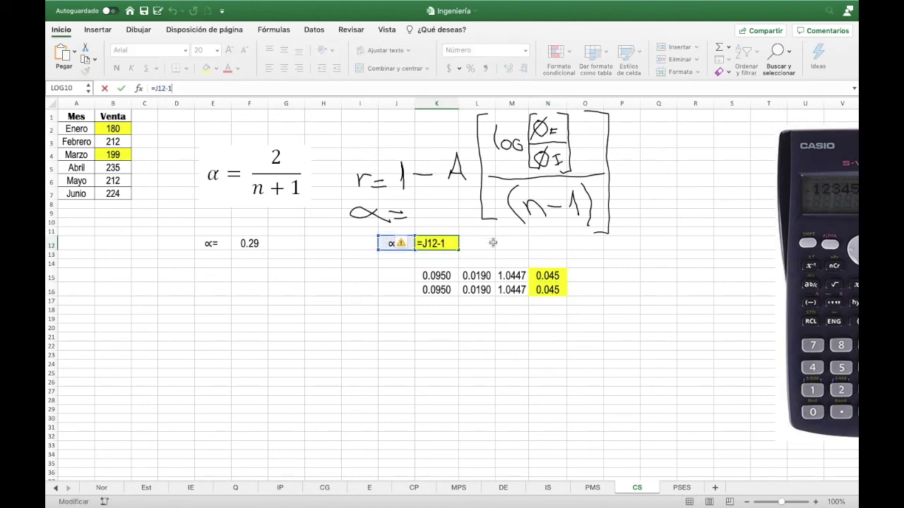
{"action": "key", "text": "Return"}
Recopy N16 and paste only its value 0.045 into K12 via Pegado especial > Valores.
{"action": "left_click", "coordinate": [547, 290]}
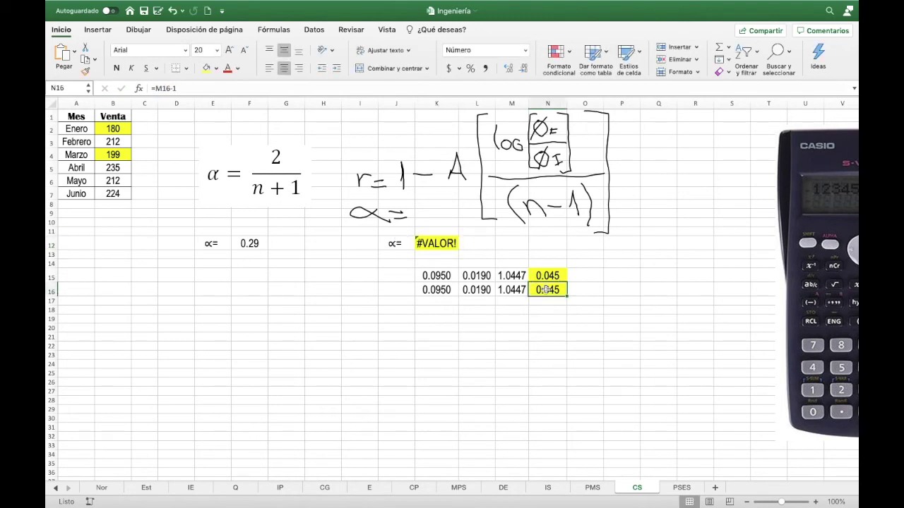
{"action": "key", "text": "super+c"}
{"action": "left_click", "coordinate": [443, 247]}
{"action": "right_click", "coordinate": [443, 247]}
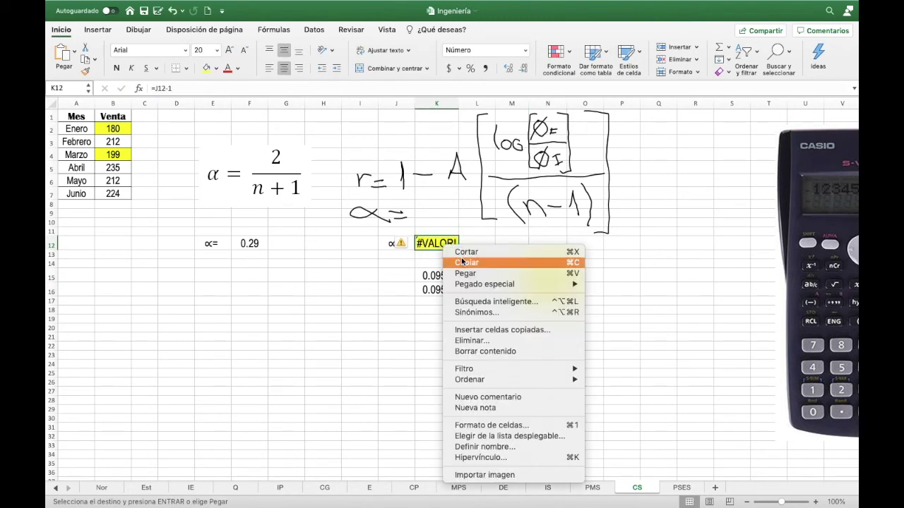
{"action": "mouse_move", "coordinate": [486, 284]}
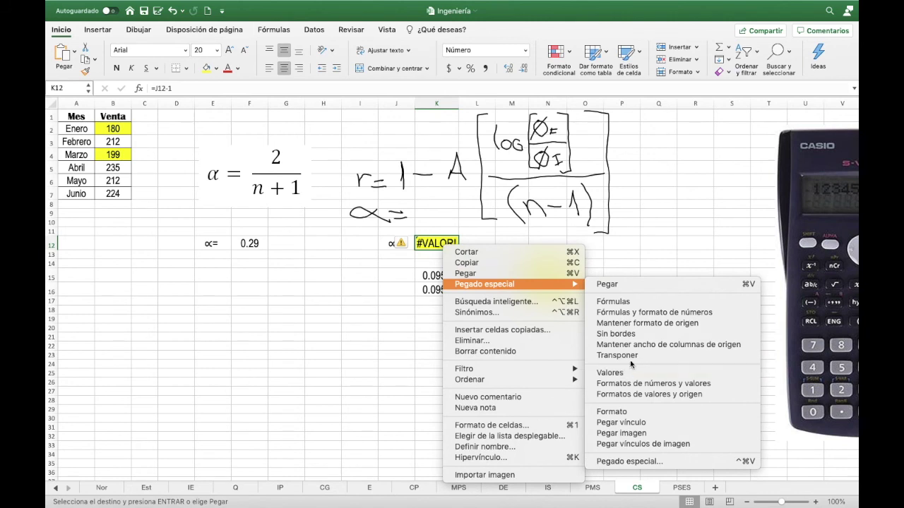
{"action": "left_click", "coordinate": [617, 372]}
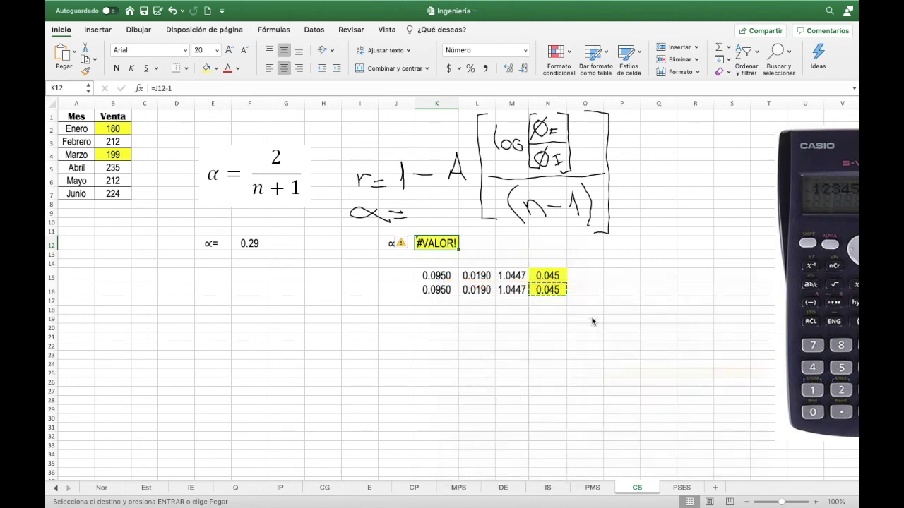
{"action": "left_click", "coordinate": [582, 272]}
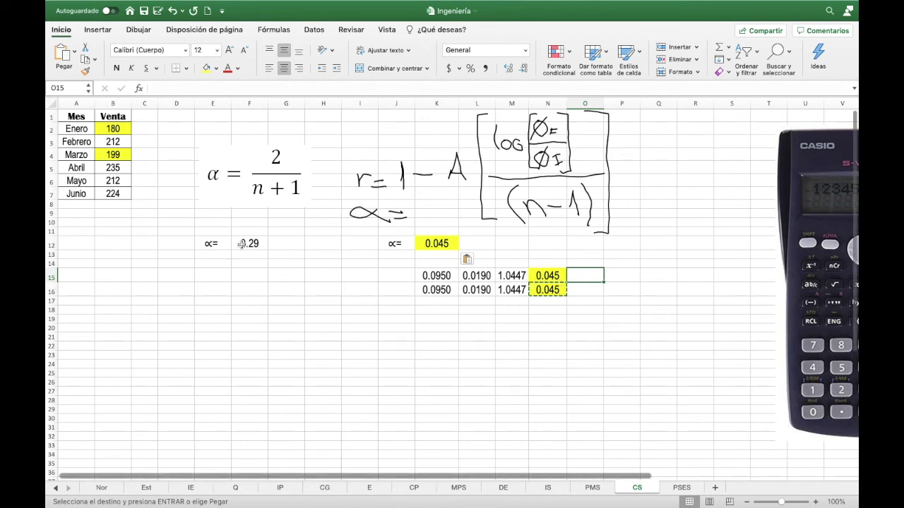
Check K12 holds 0.045 and F12 holds =2/7, then delete the Casio calculator picture.
{"action": "left_click", "coordinate": [439, 240]}
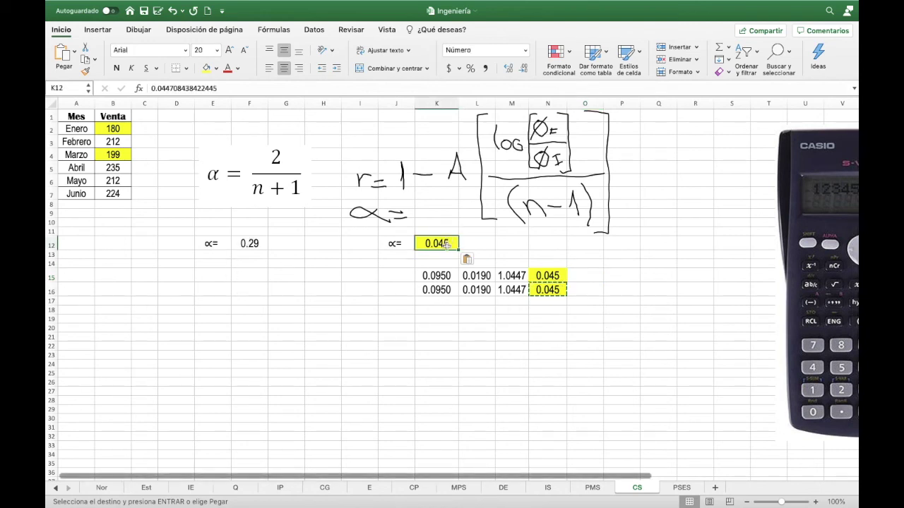
{"action": "left_click", "coordinate": [252, 246]}
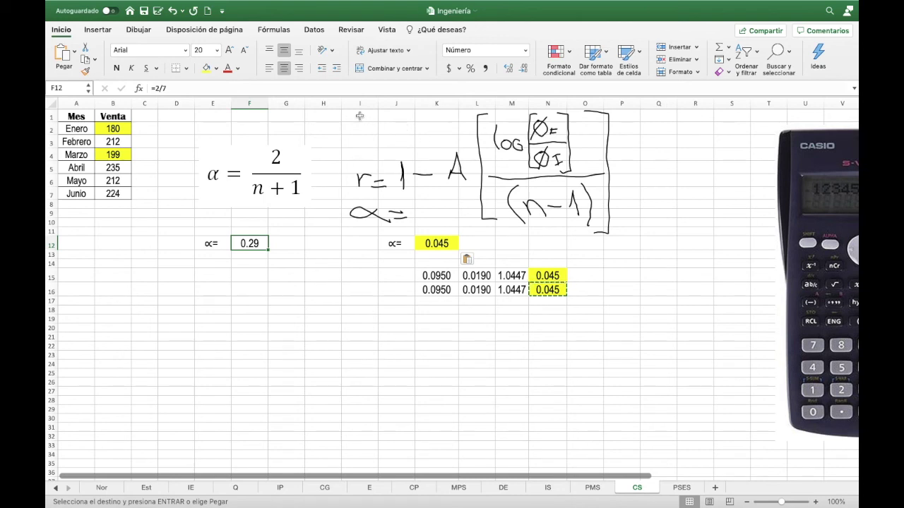
{"action": "left_click_drag", "start_coordinate": [359, 115], "coordinate": [607, 298]}
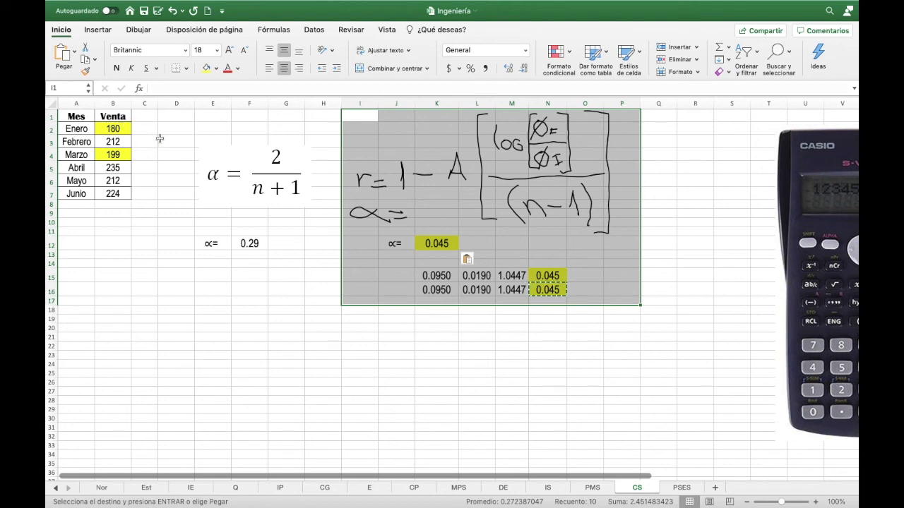
{"action": "left_click", "coordinate": [434, 246]}
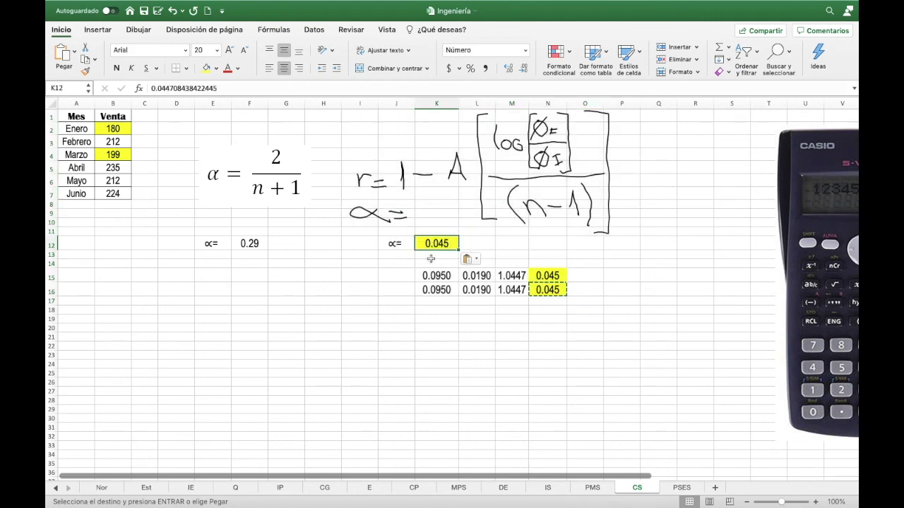
{"action": "left_click", "coordinate": [393, 243]}
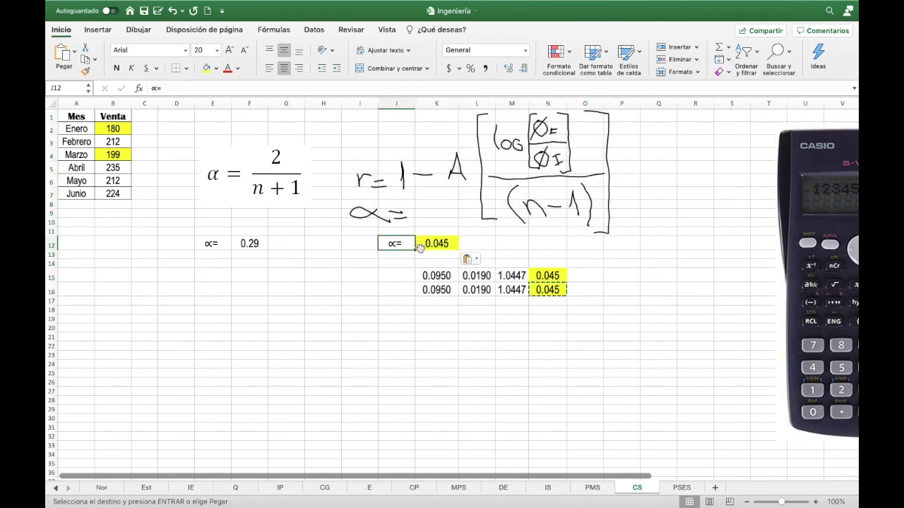
{"action": "left_click", "coordinate": [815, 186]}
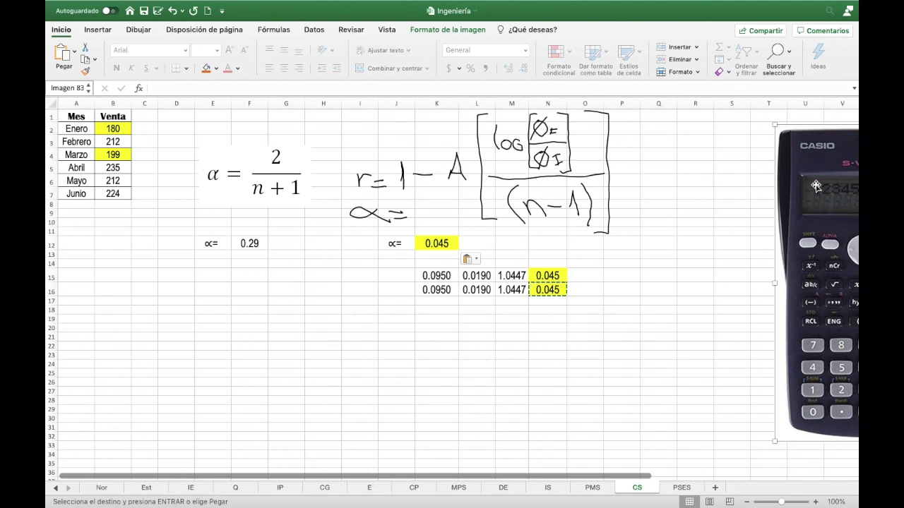
{"action": "key", "text": "Delete"}
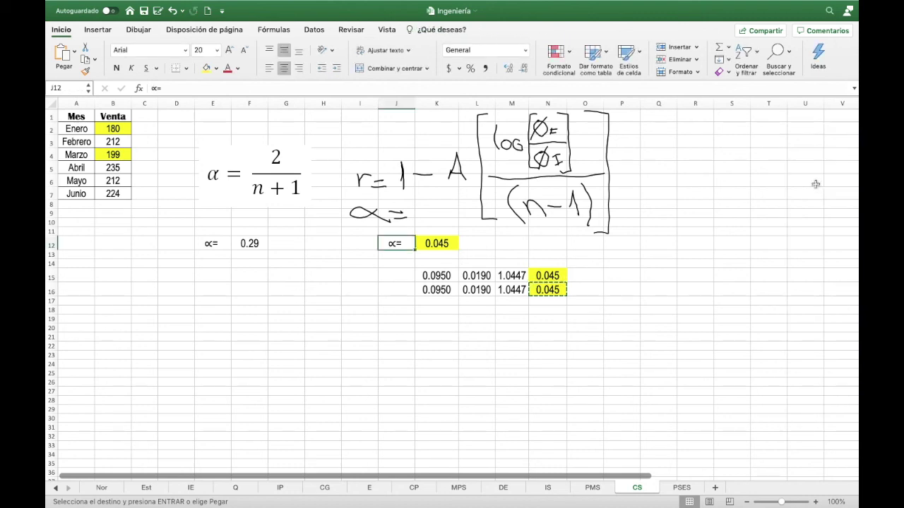